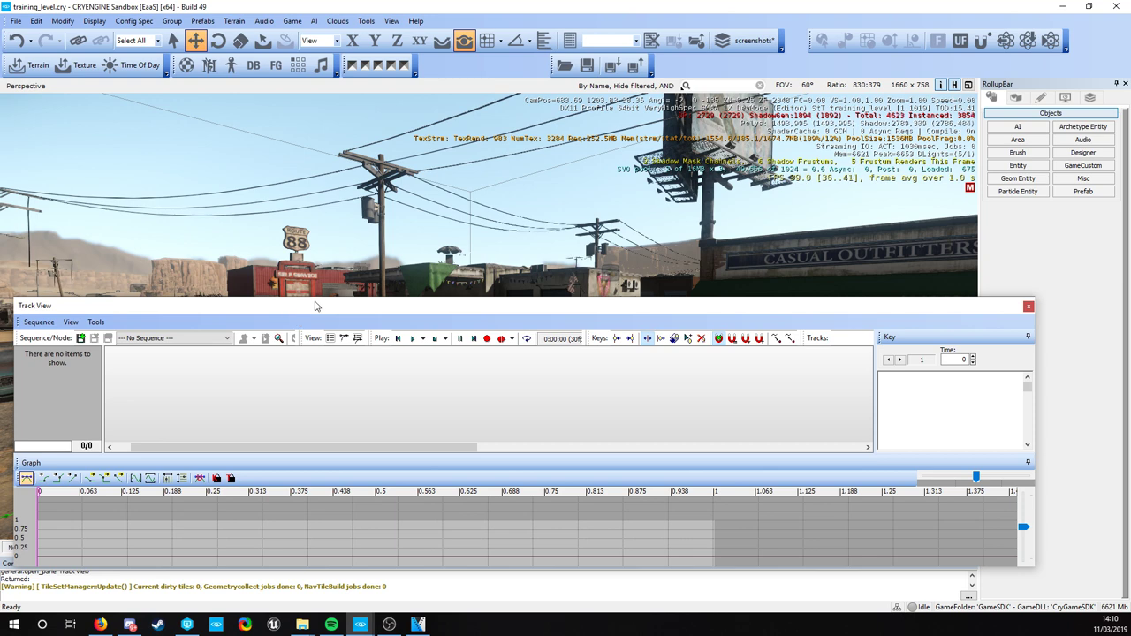
Step: Lower the Track View panel and place a Camera object from RollupBar's Misc category
left_click_drag(346, 310, 348, 415)
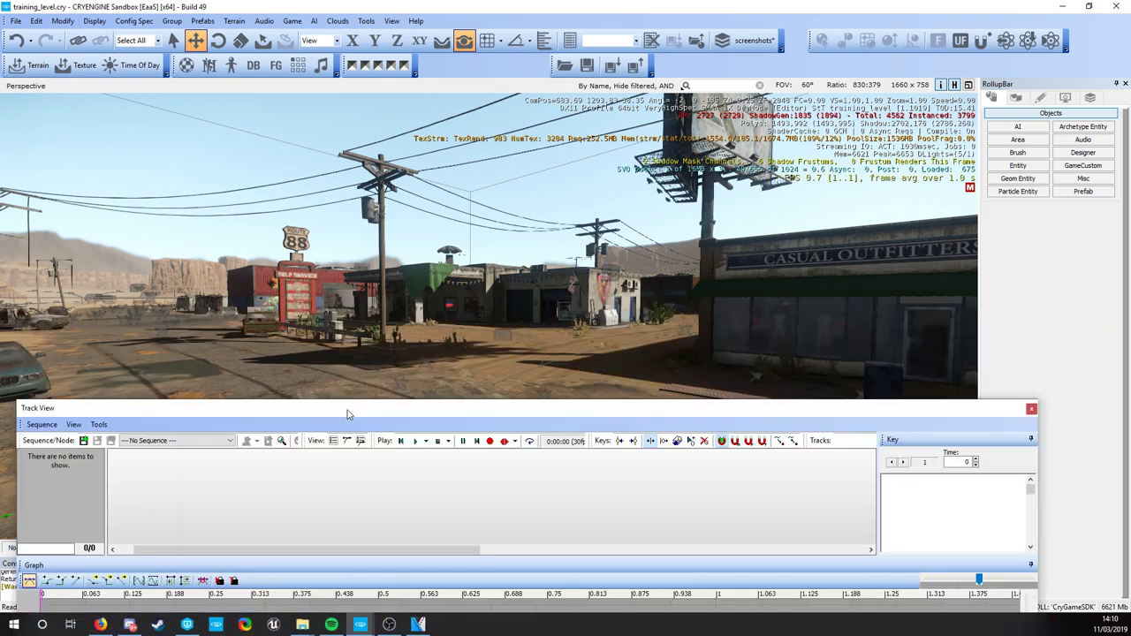
left_click(1083, 180)
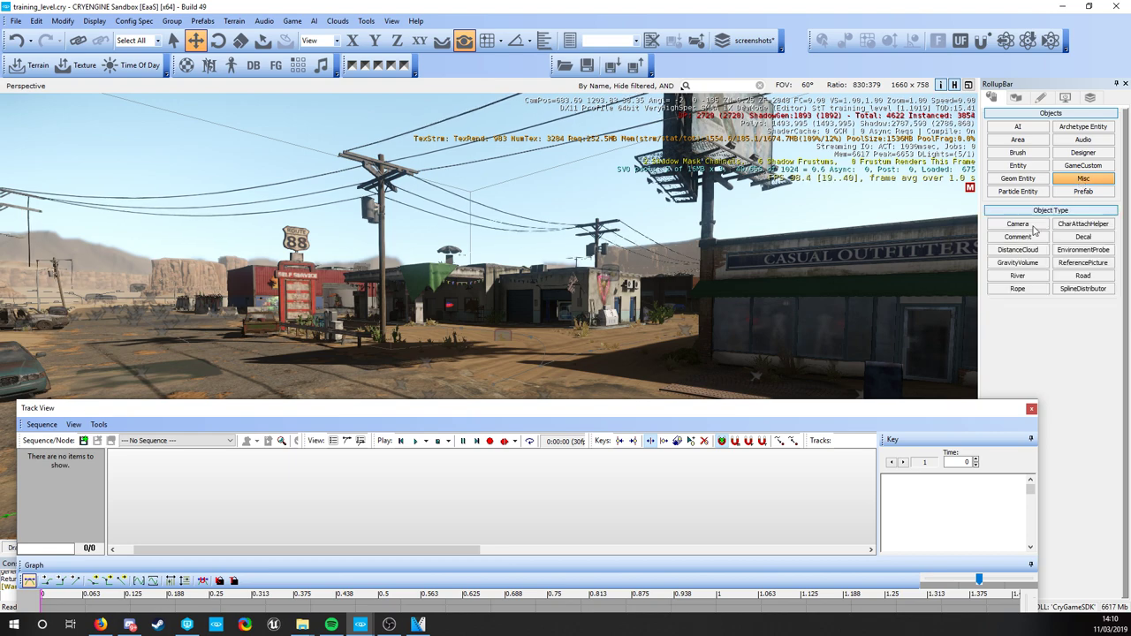
left_click(1017, 223)
Step: Turn Camera3 to face down the road toward the Route 88 sign, then raise and shift it
key("z")
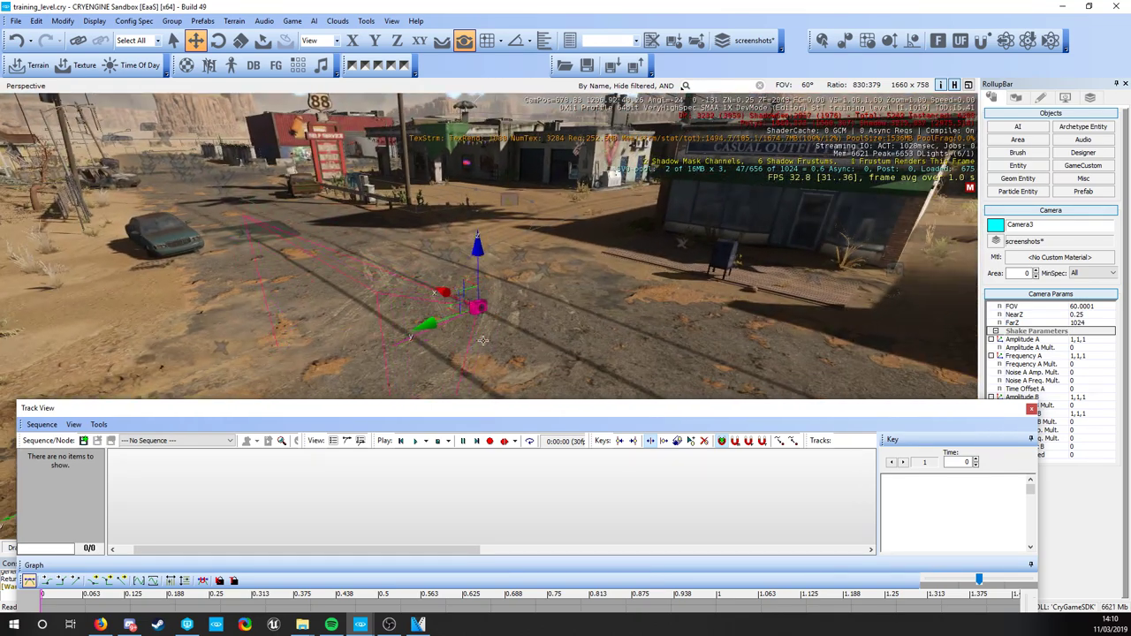
key("2")
left_click_drag(481, 290, 420, 269)
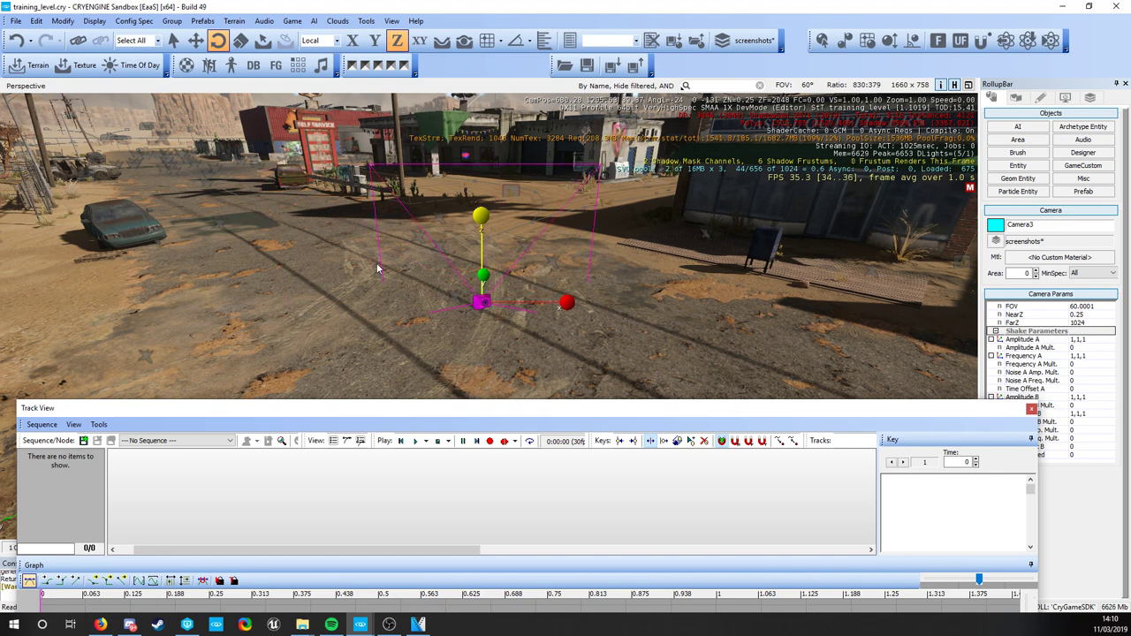
key("1")
left_click_drag(485, 252, 484, 235)
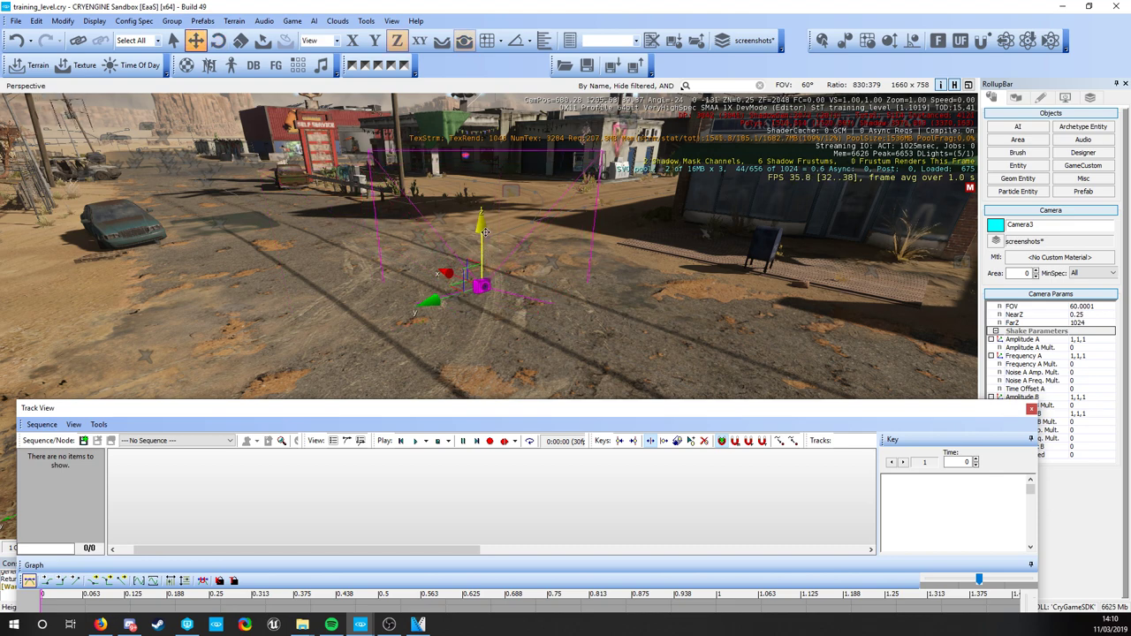
left_click_drag(450, 285, 425, 321)
right_click_drag(425, 321, 425, 321)
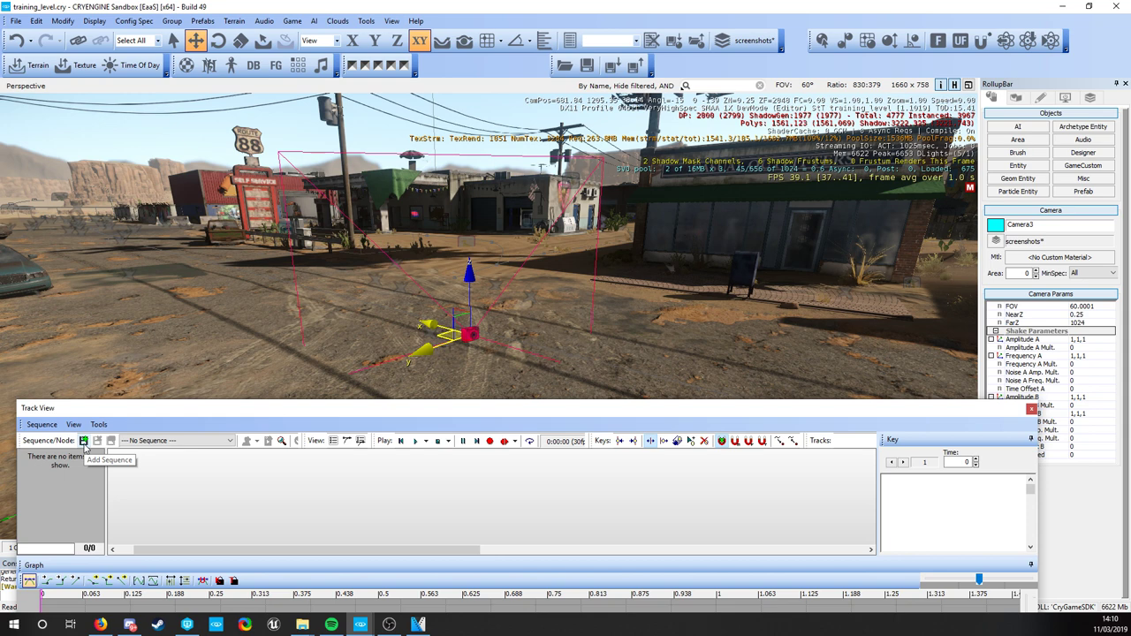
Step: Add a Track View sequence named promo_screenshot and add the selected Camera3 as a node
left_click(84, 441)
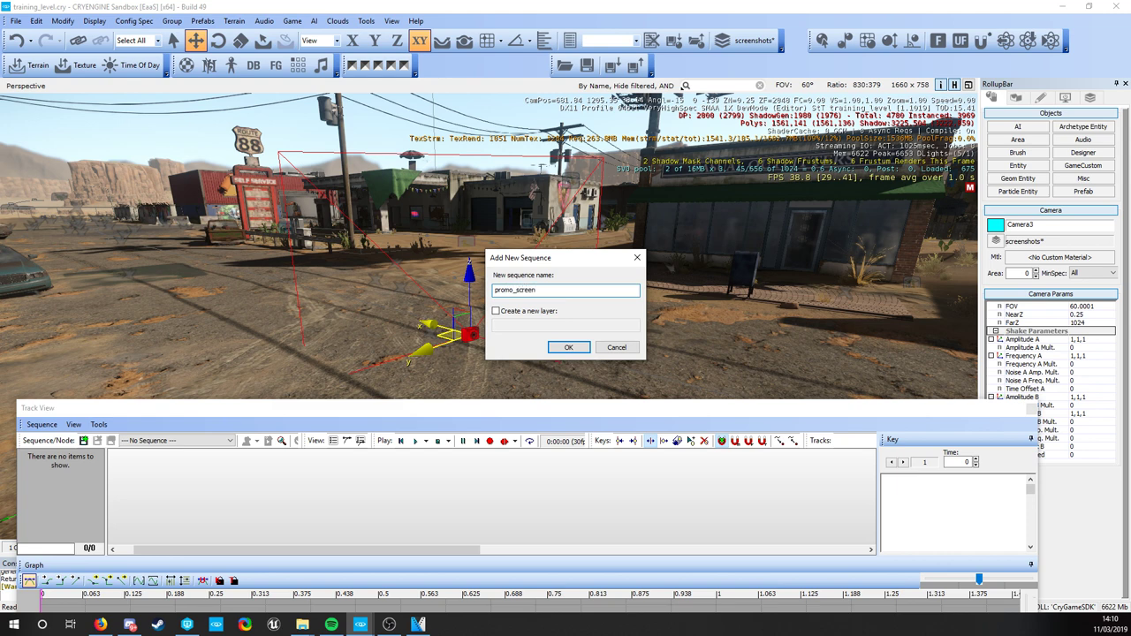
key("Return")
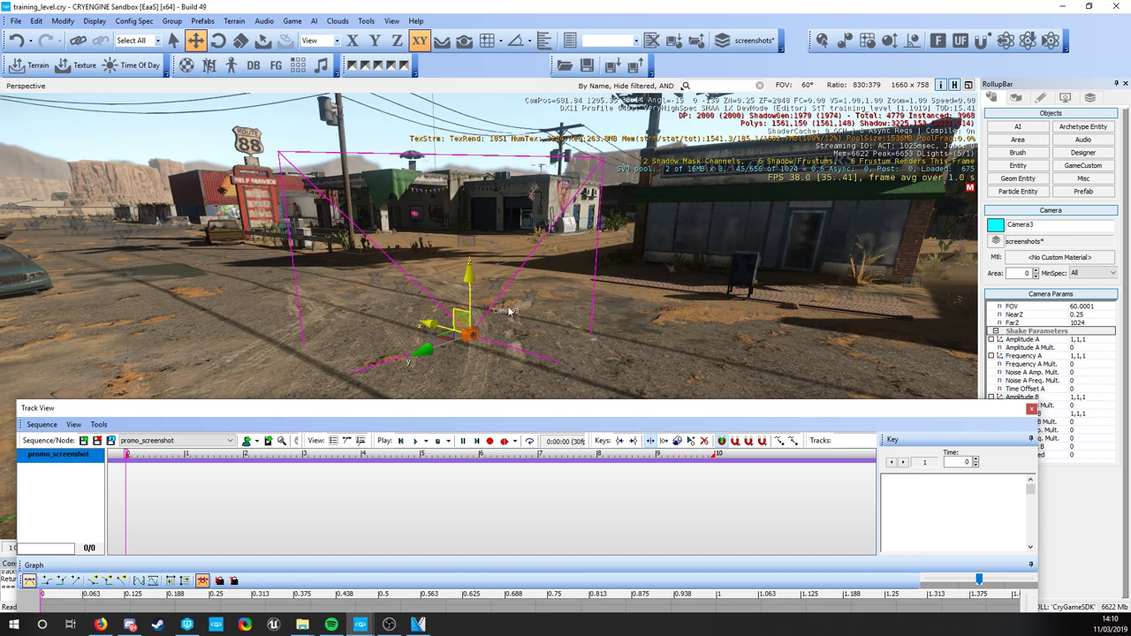
left_click(247, 442)
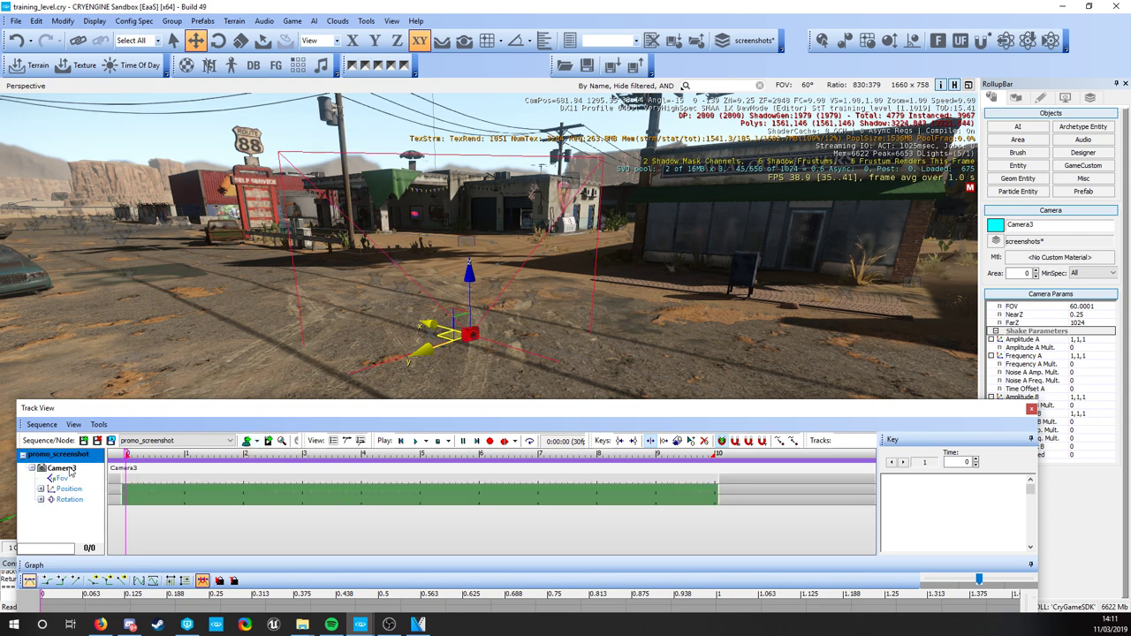
Step: Add a Director node and place a key on its Camera track
left_click(268, 441)
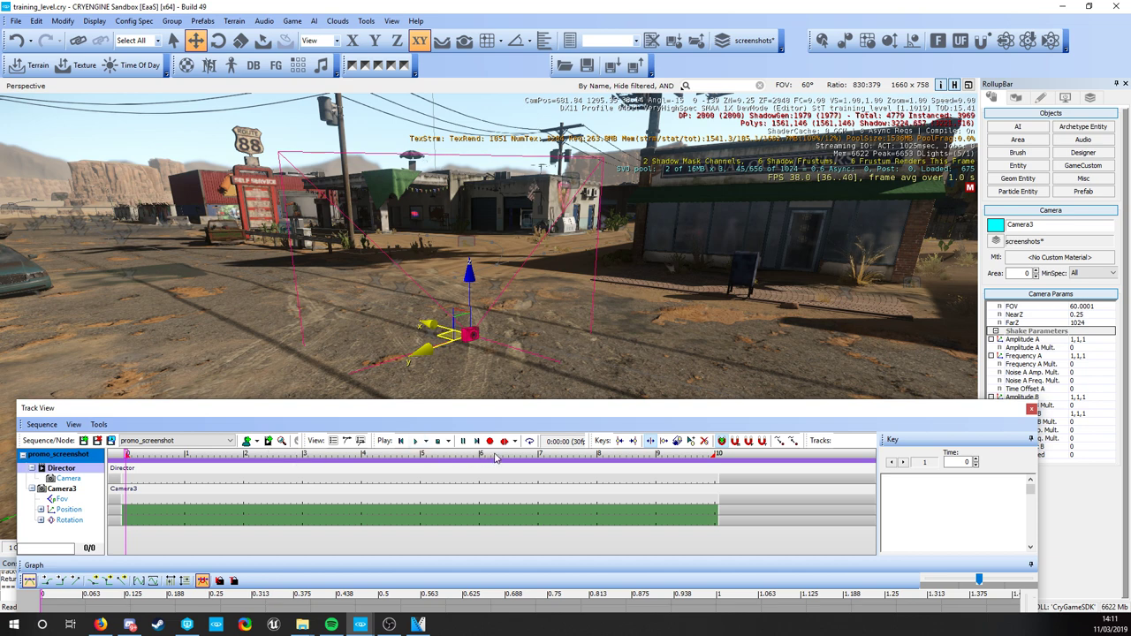
left_click(691, 442)
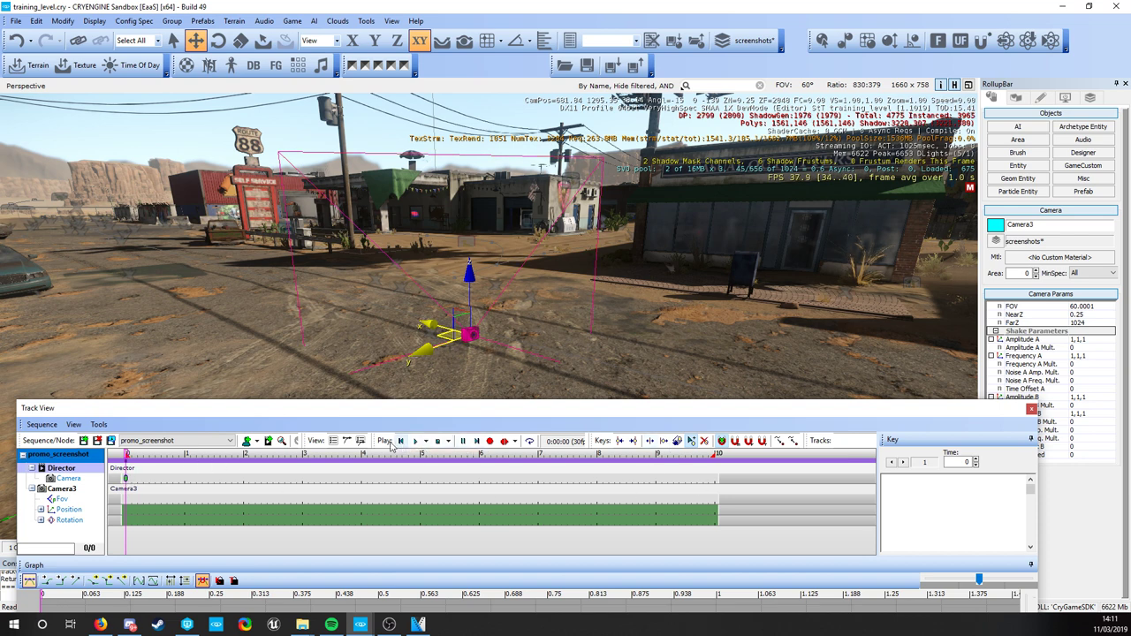
left_click(649, 440)
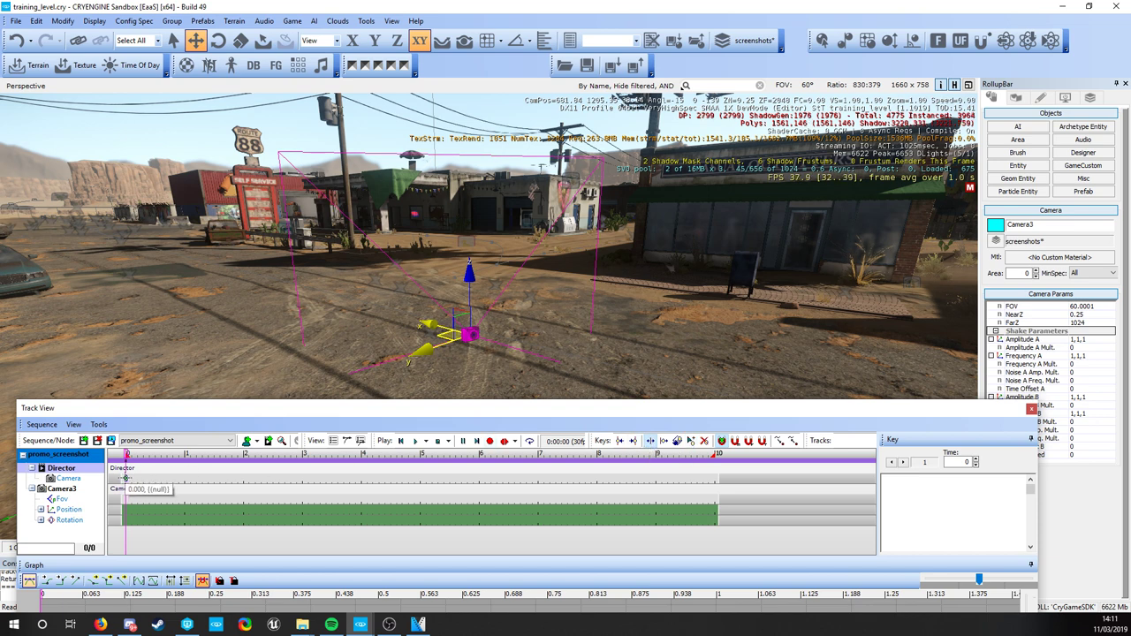
left_click(125, 478)
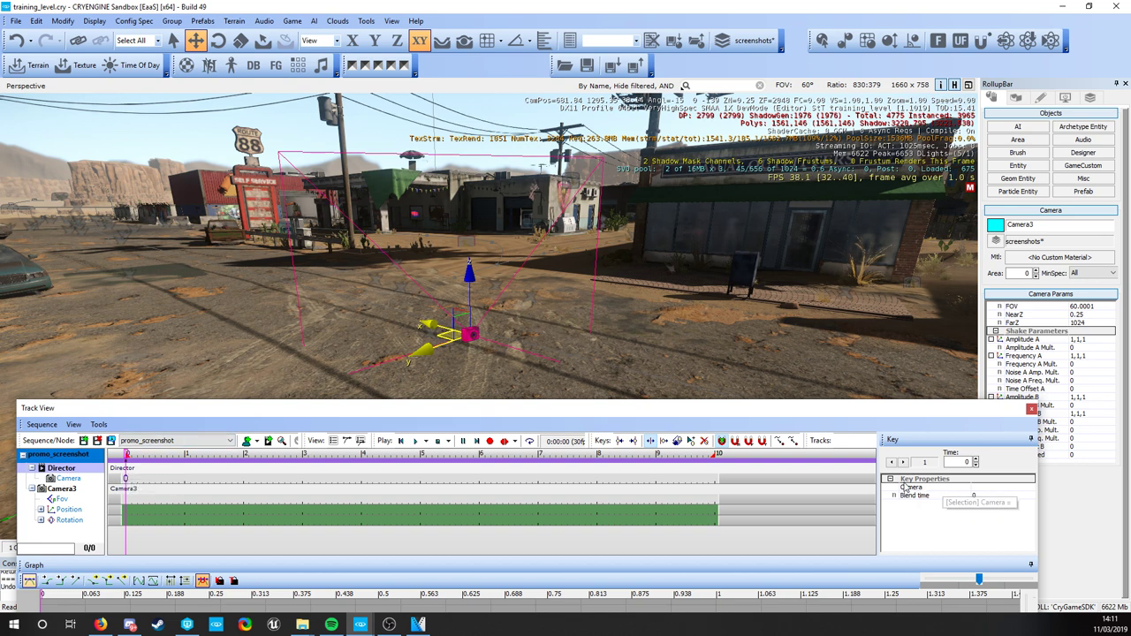
Step: Set the Director key's Camera property to Camera3
left_click(986, 488)
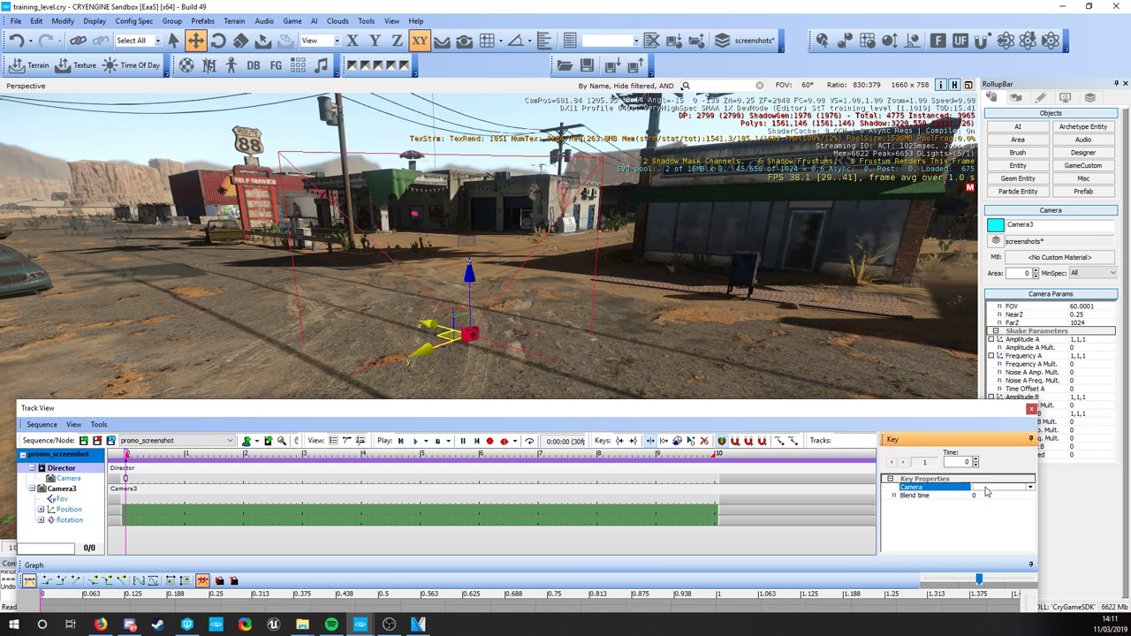
left_click(1017, 488)
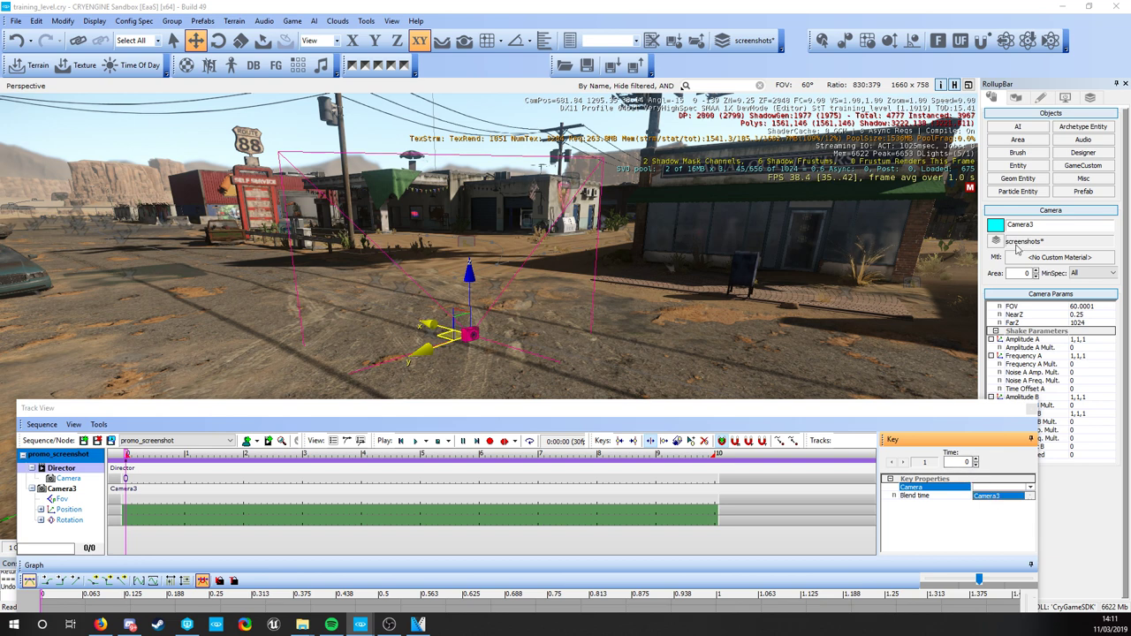
left_click(1008, 500)
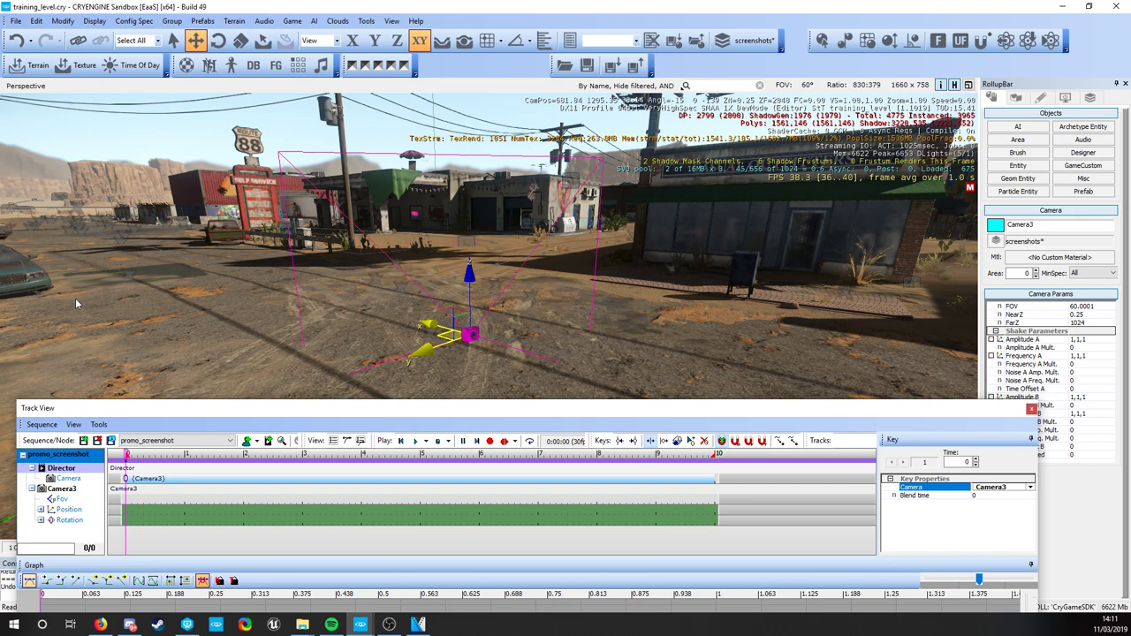
Step: Switch the viewport to the Sequence Camera under Display > Switch Camera
left_click(93, 21)
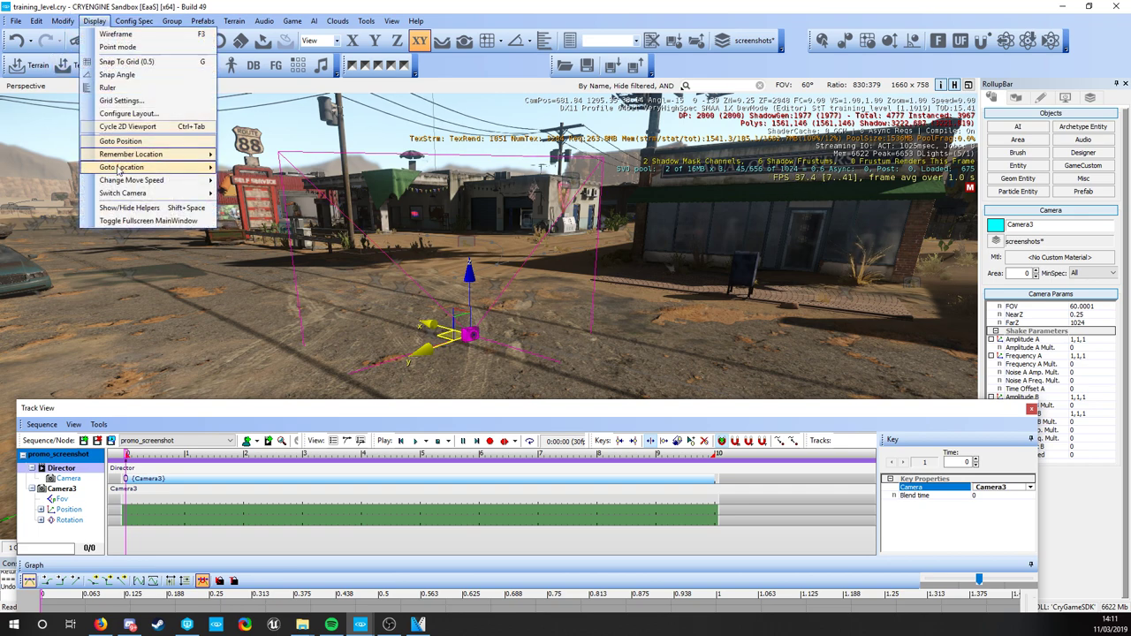
mouse_move(122, 195)
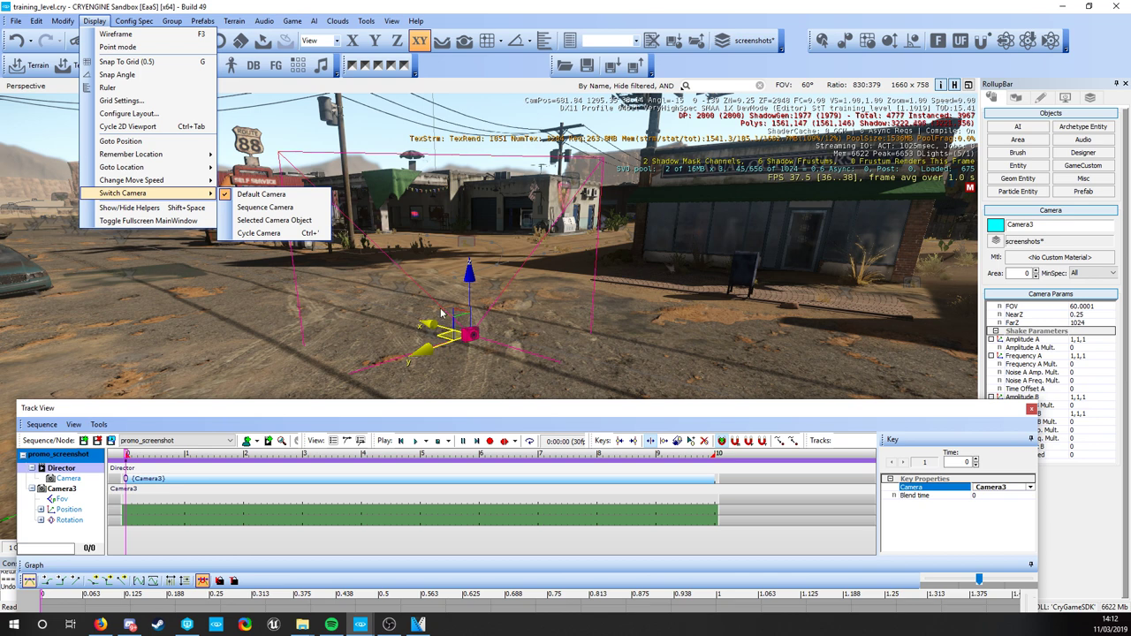
key("Down")
key("Down")
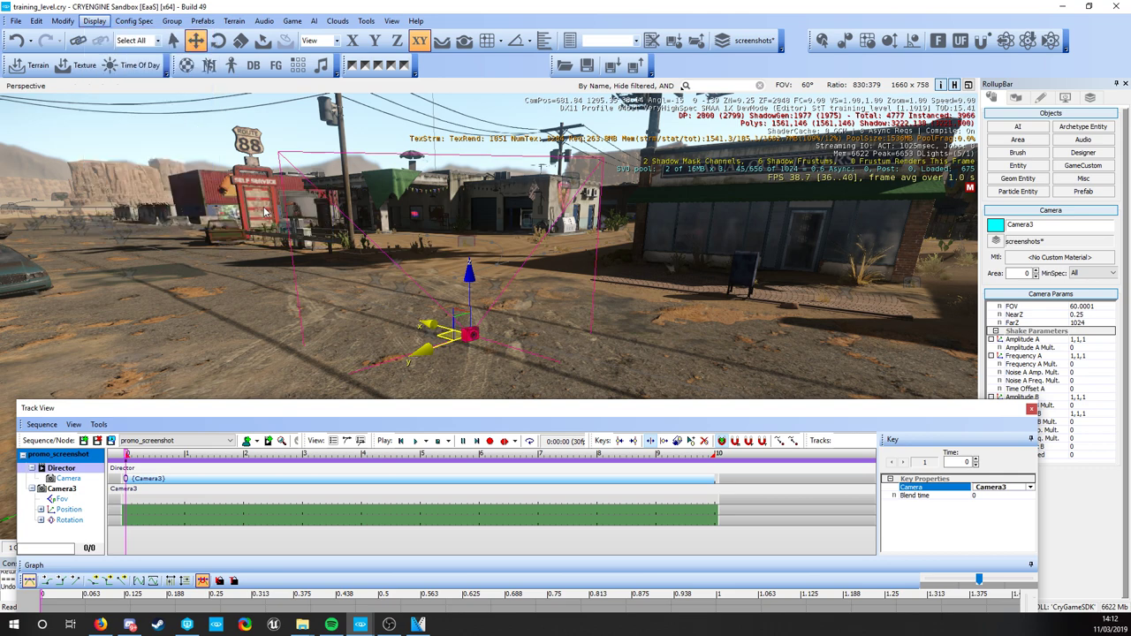
left_click(265, 209)
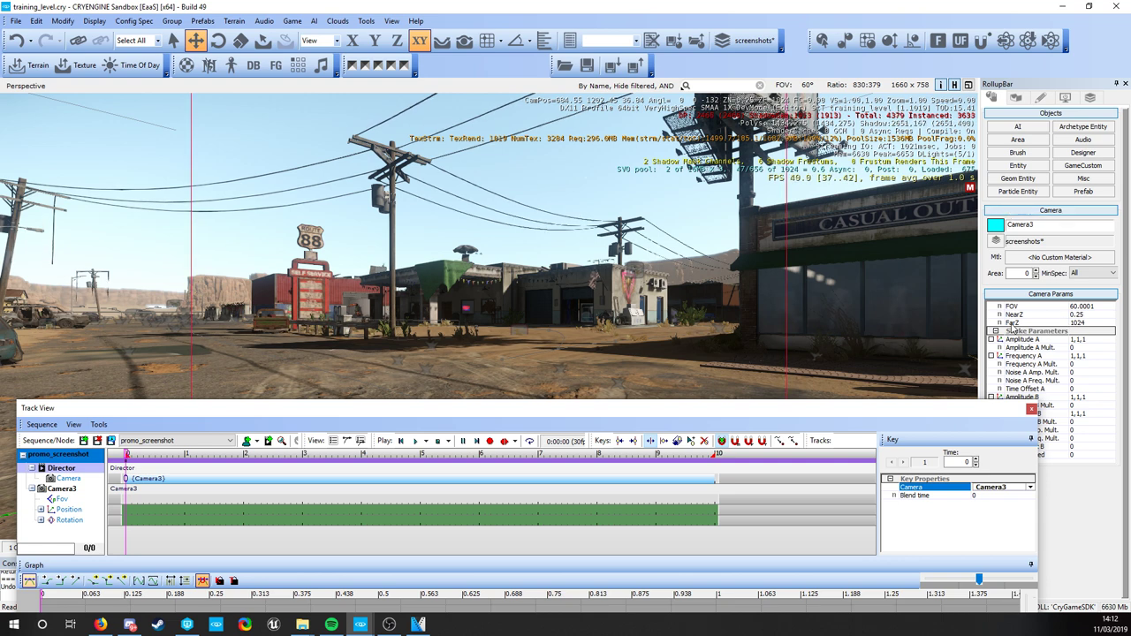
Step: Set Camera3's FarZ to 3000 in Camera Params
left_click(1079, 323)
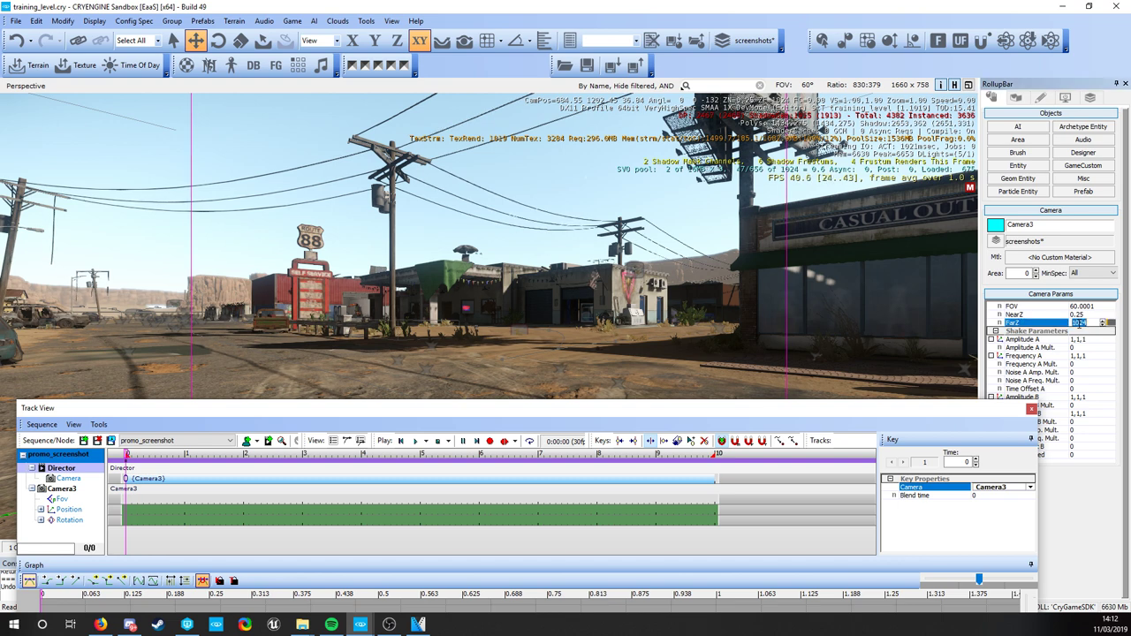
type("3000")
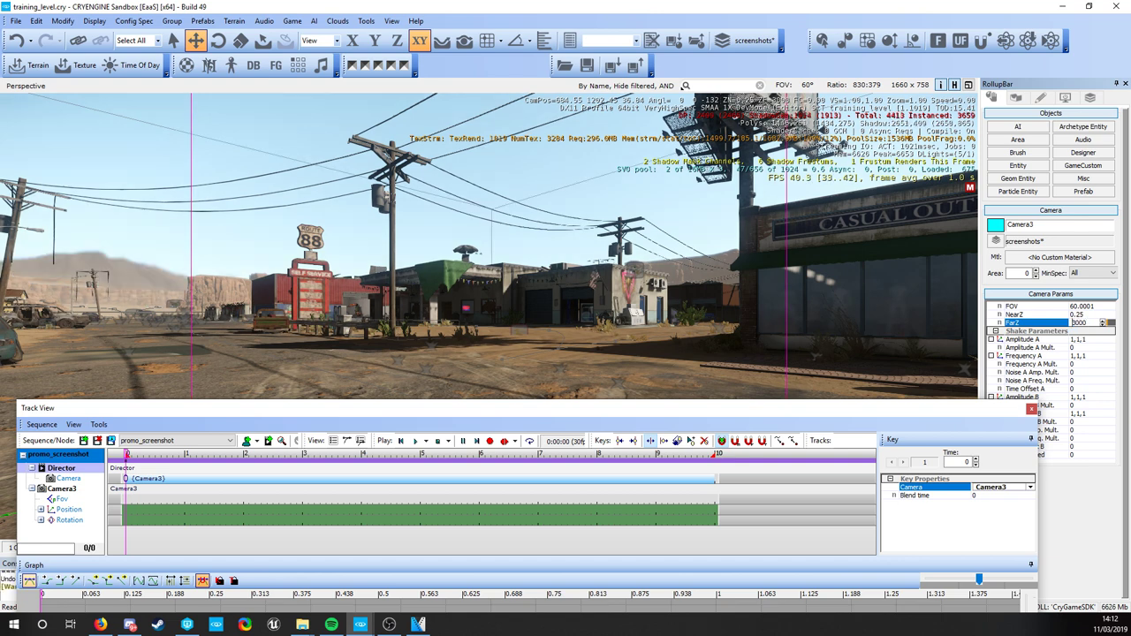
left_click(15, 20)
key("Escape")
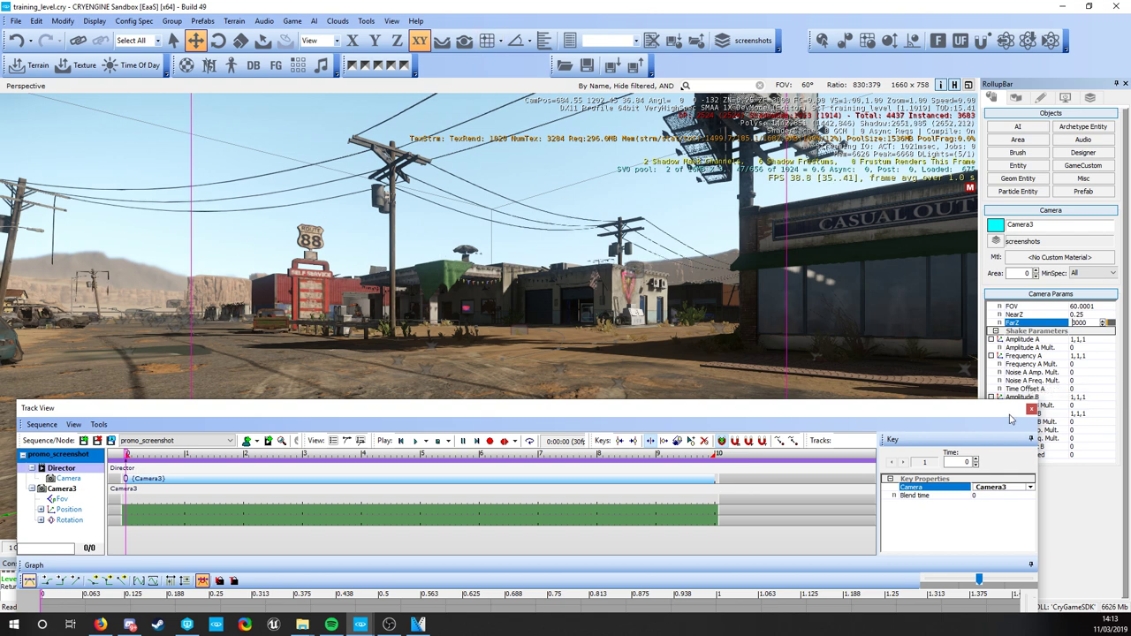
Step: Drag the Track View panel out toward the left edge
left_click_drag(775, 411, 35, 354)
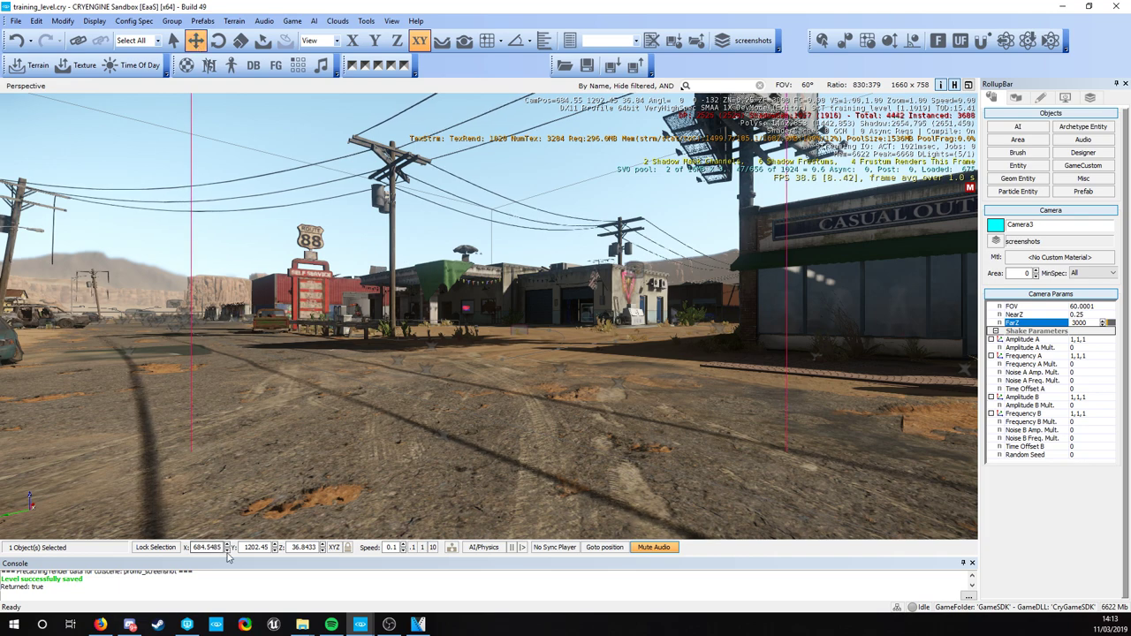
Step: Adjust Camera3's position and rotation, zeroing the roll and setting X rotation to -1.49
left_click_drag(324, 552, 227, 538)
left_click_drag(323, 552, 323, 536)
left_click(218, 39)
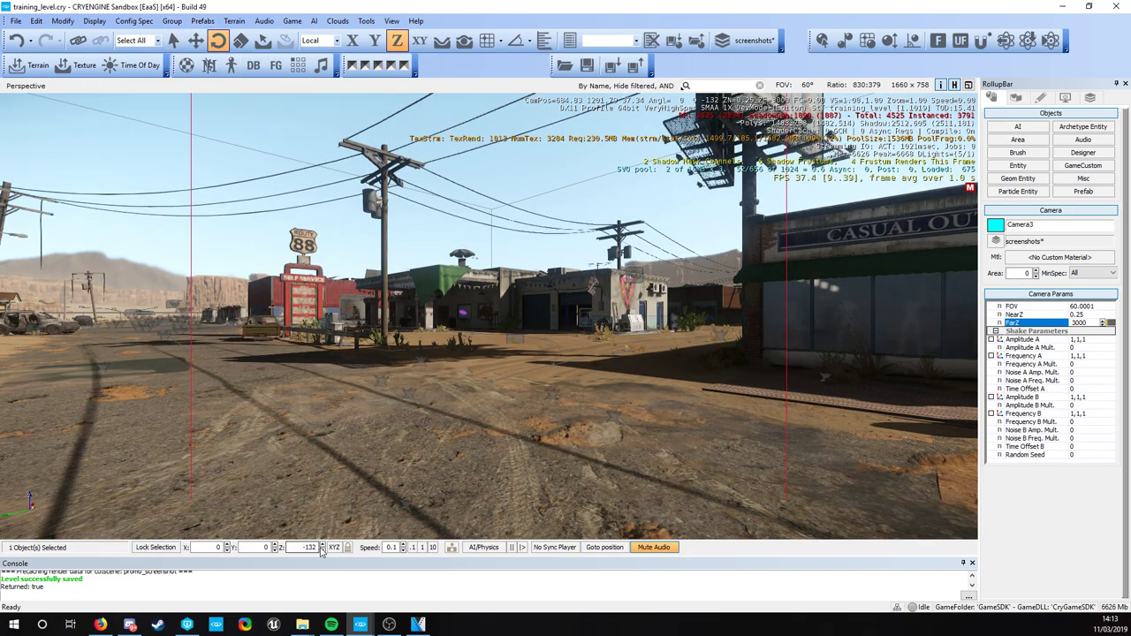
left_click_drag(323, 550, 323, 585)
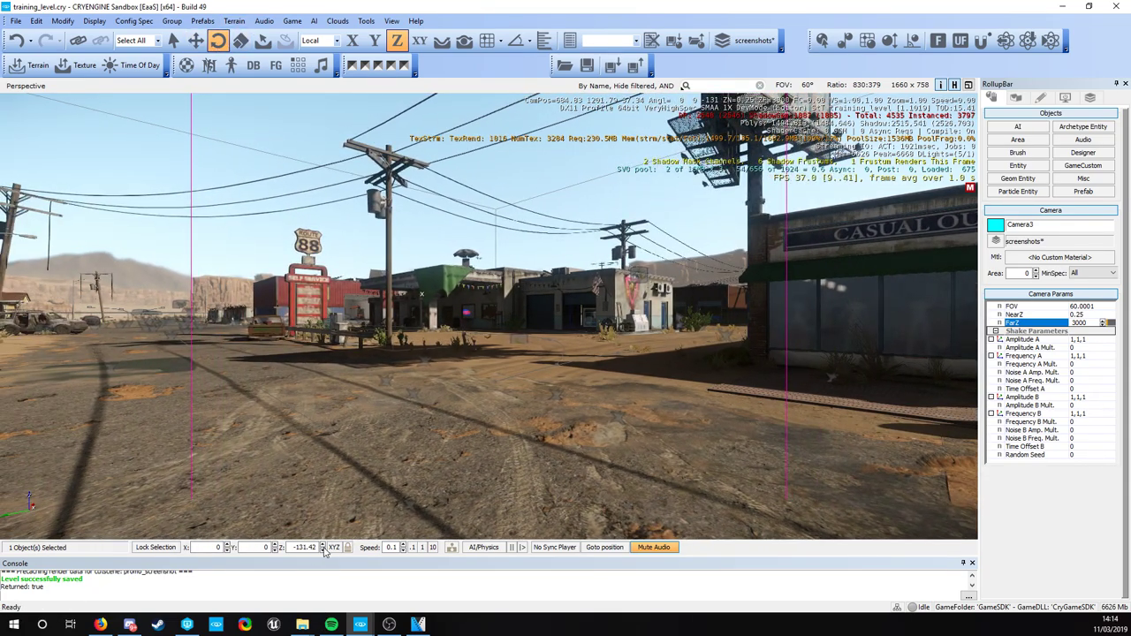
left_click_drag(323, 552, 261, 543)
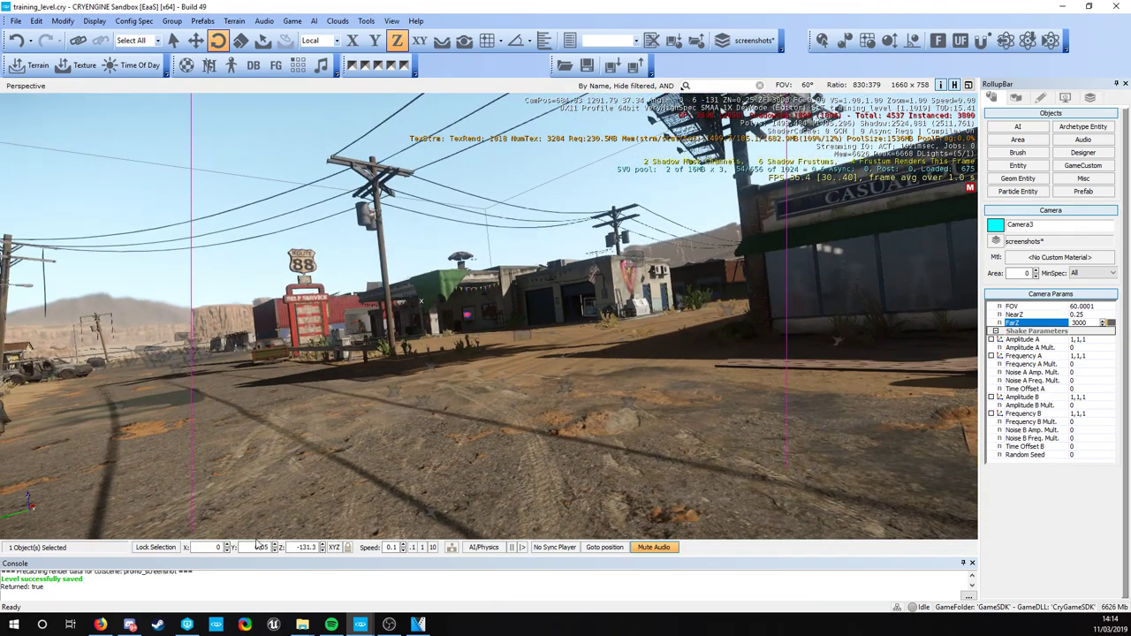
type("0")
key("Return")
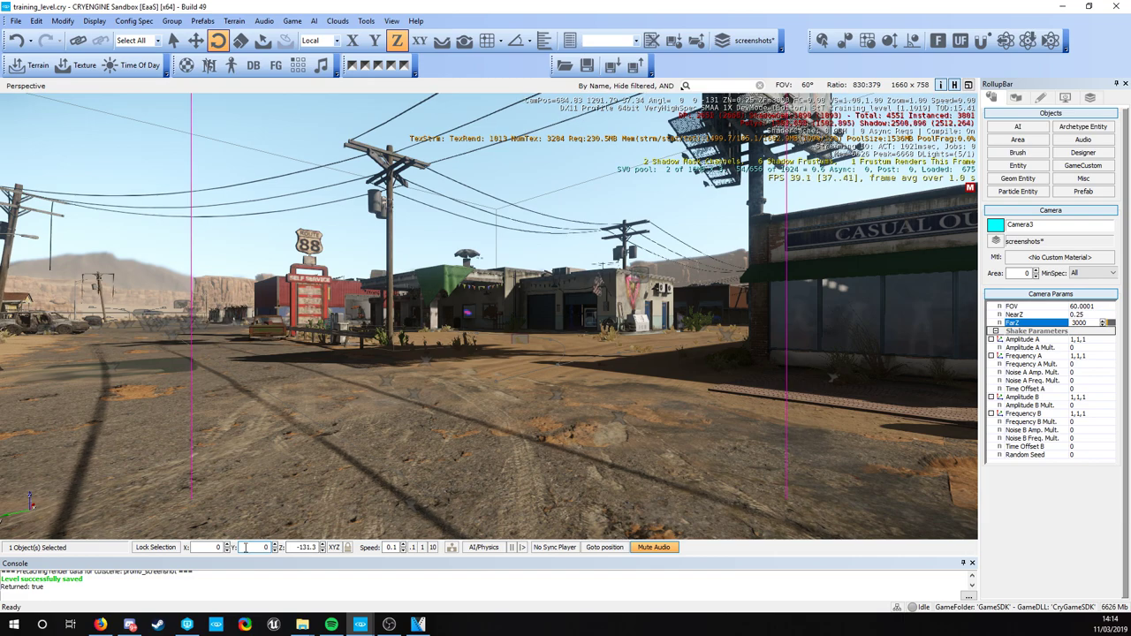
left_click_drag(227, 547, 195, 596)
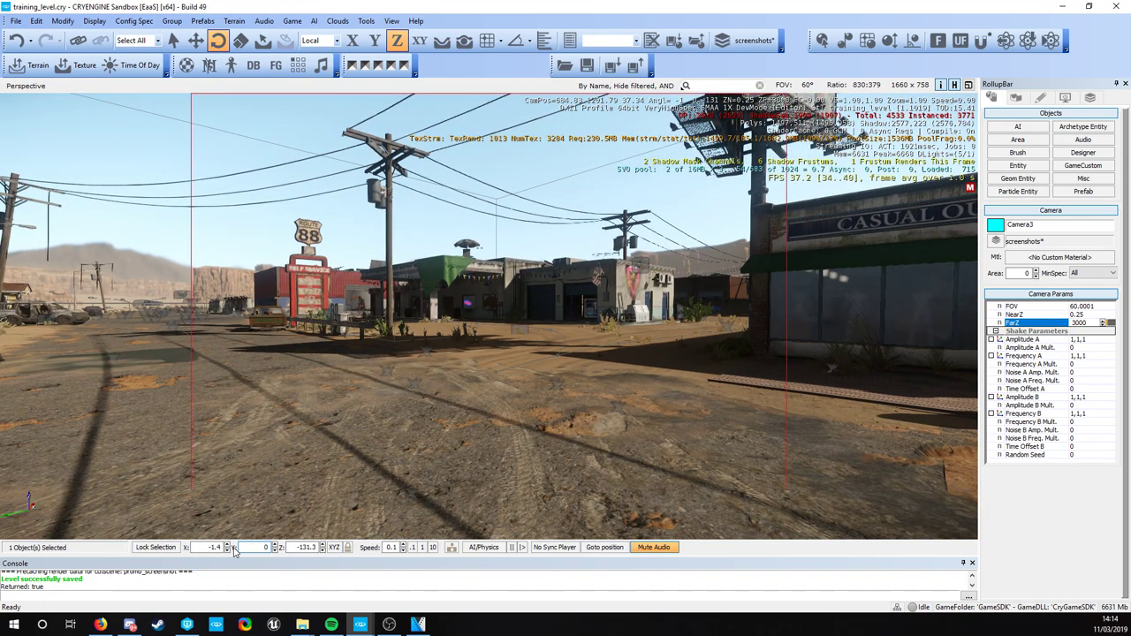
left_click_drag(230, 549, 558, 353)
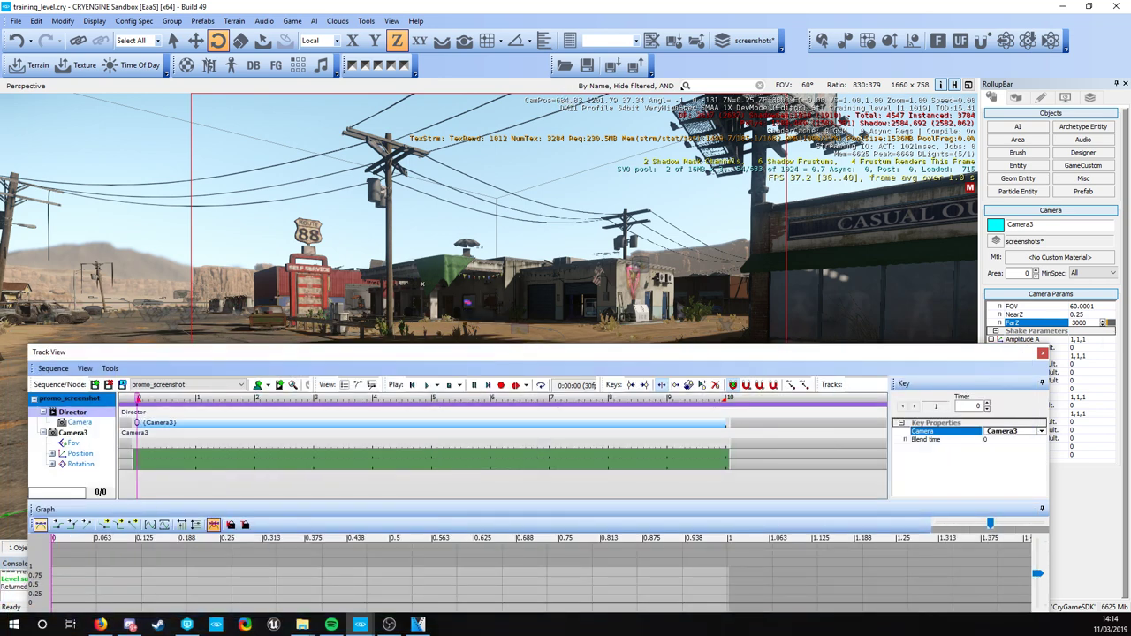
Step: Close the Track View panel and save the level with File > Save
left_click(1043, 352)
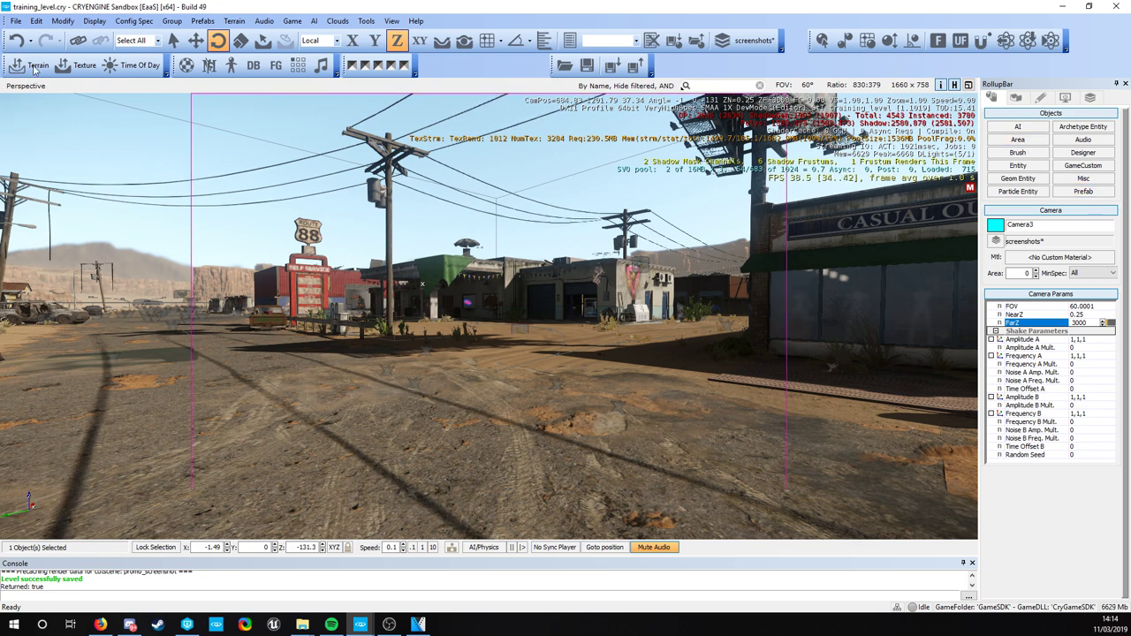
left_click(16, 20)
left_click(35, 58)
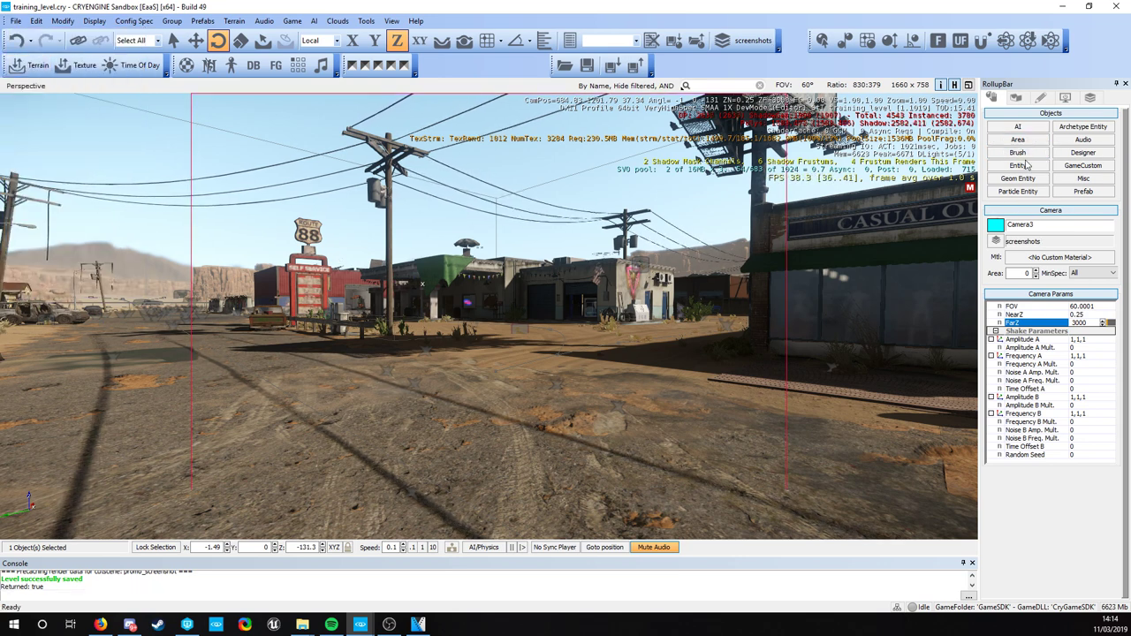
Step: Drag a DummyPlayer entity from Entity > AI into the street in front of the camera
left_click(1019, 166)
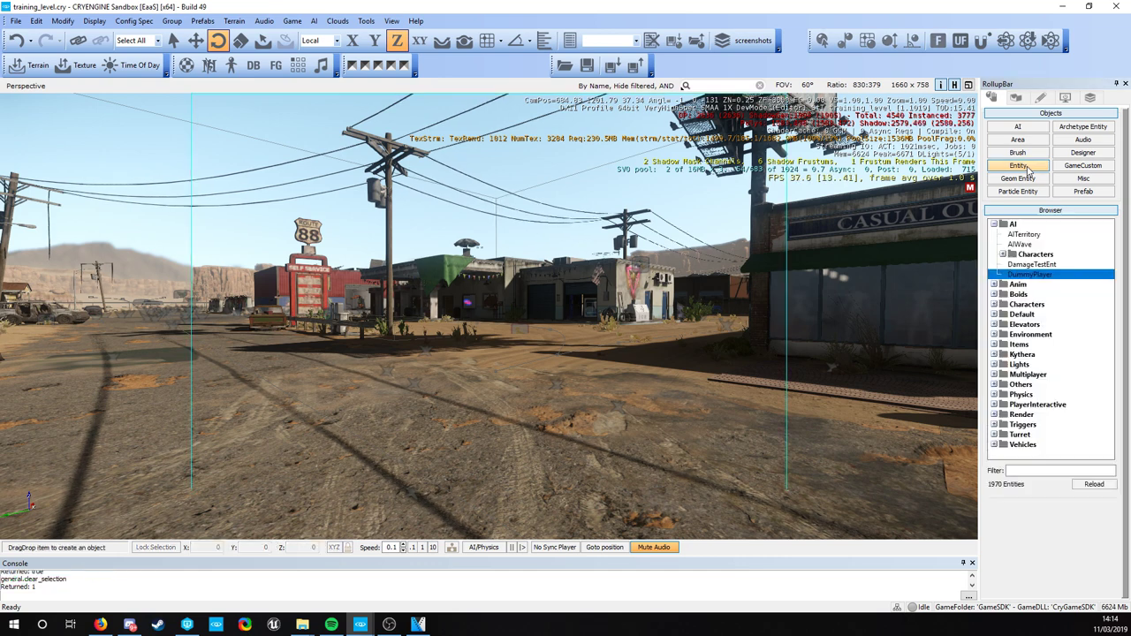
left_click(995, 225)
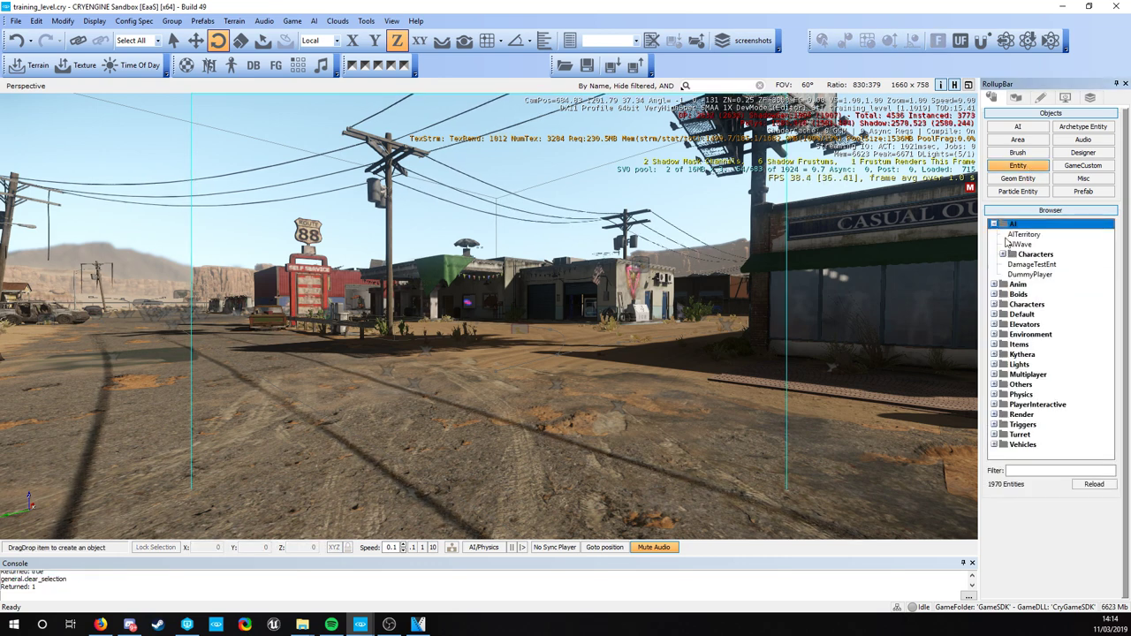
left_click(1018, 276)
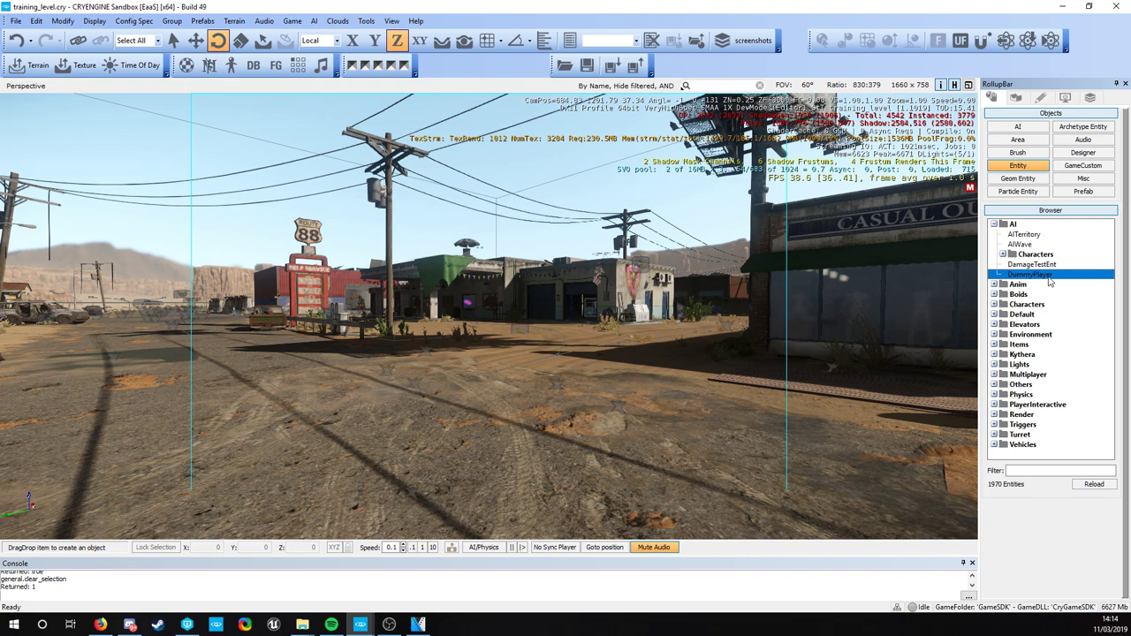
left_click_drag(1047, 281, 407, 446)
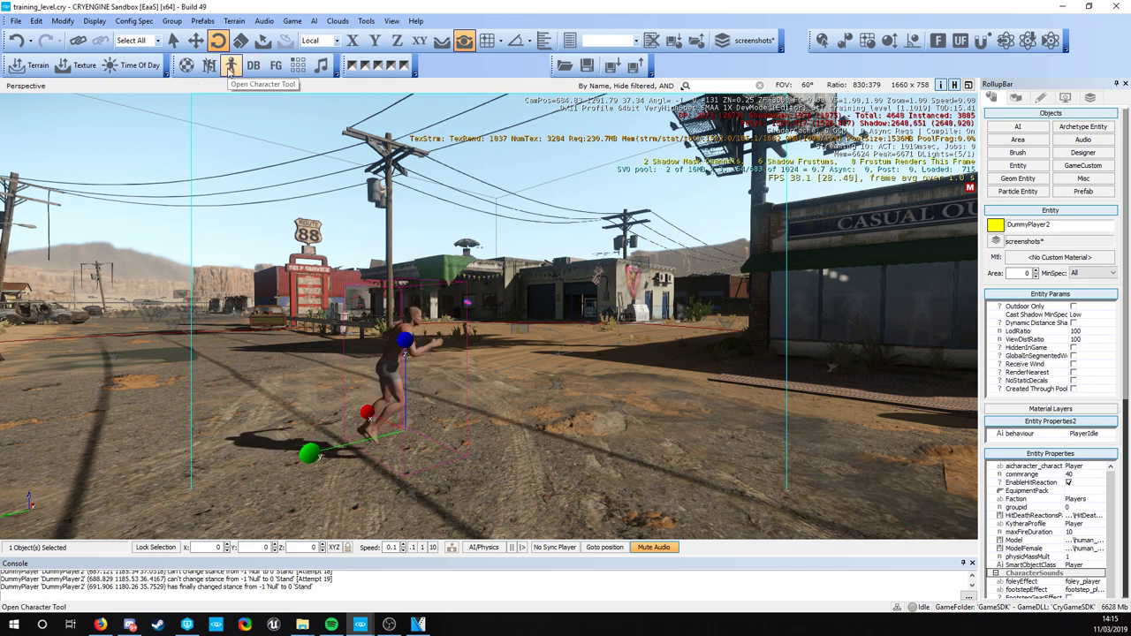
Step: Open the Character Tool from View > Open View Pane
left_click(392, 21)
mouse_move(412, 33)
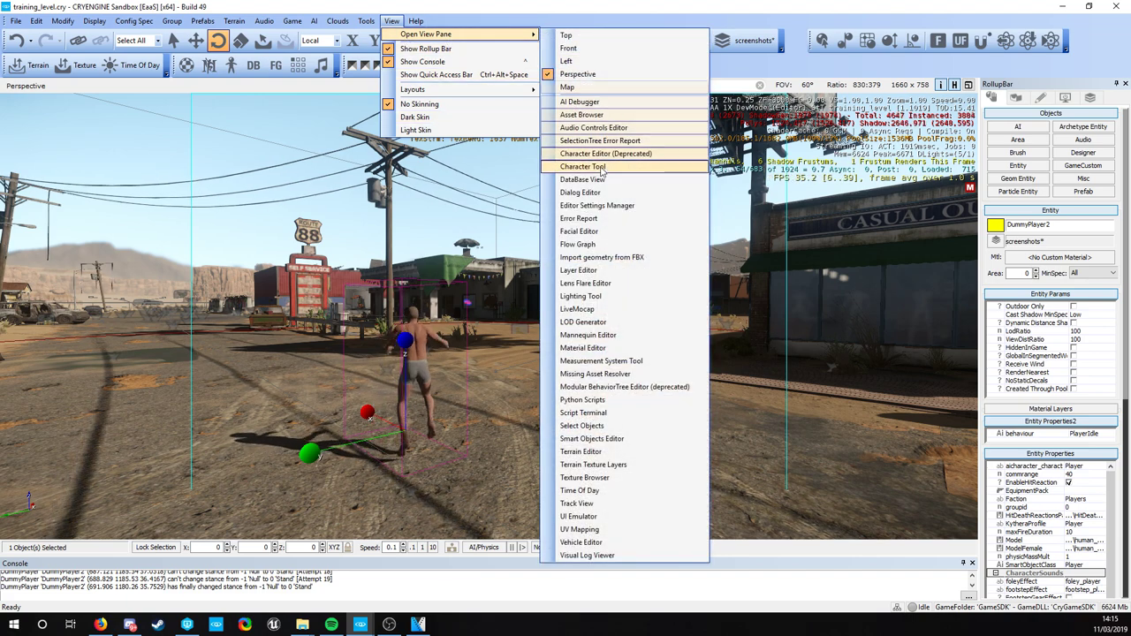
left_click(600, 176)
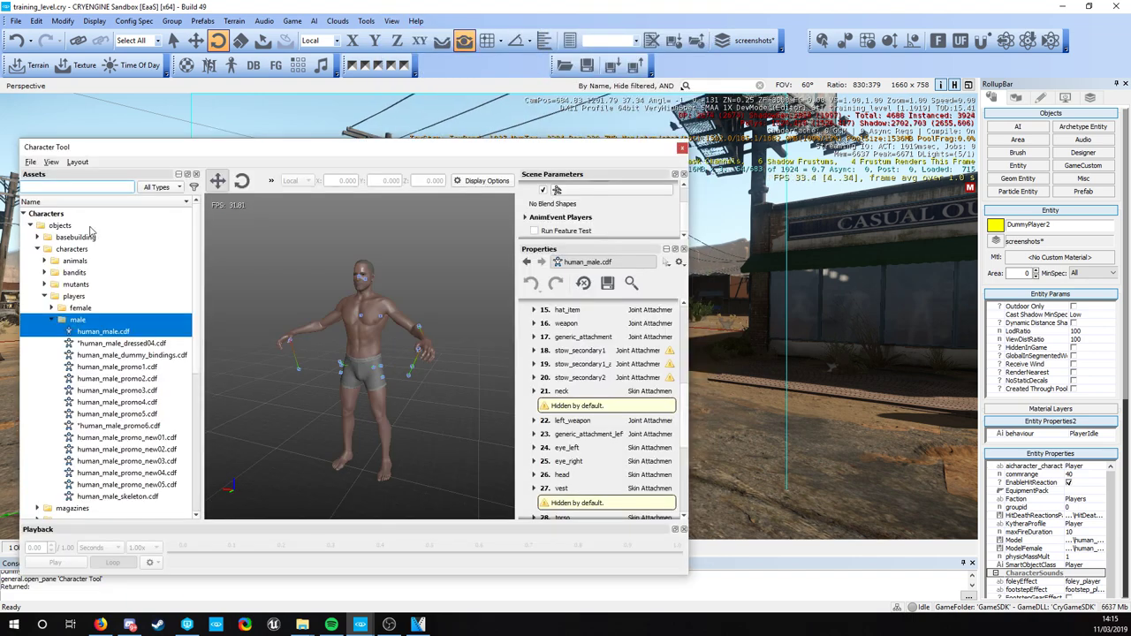
Step: Browse objects > characters > players > male and load human_male.cdf
left_click(55, 321)
left_click(51, 320)
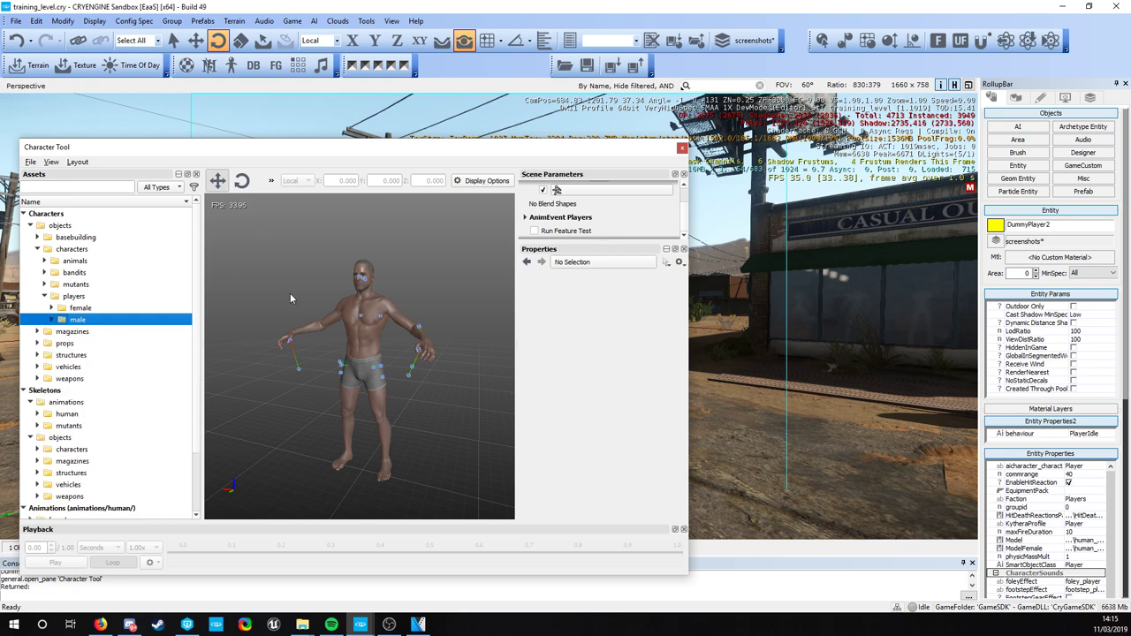
left_click(31, 226)
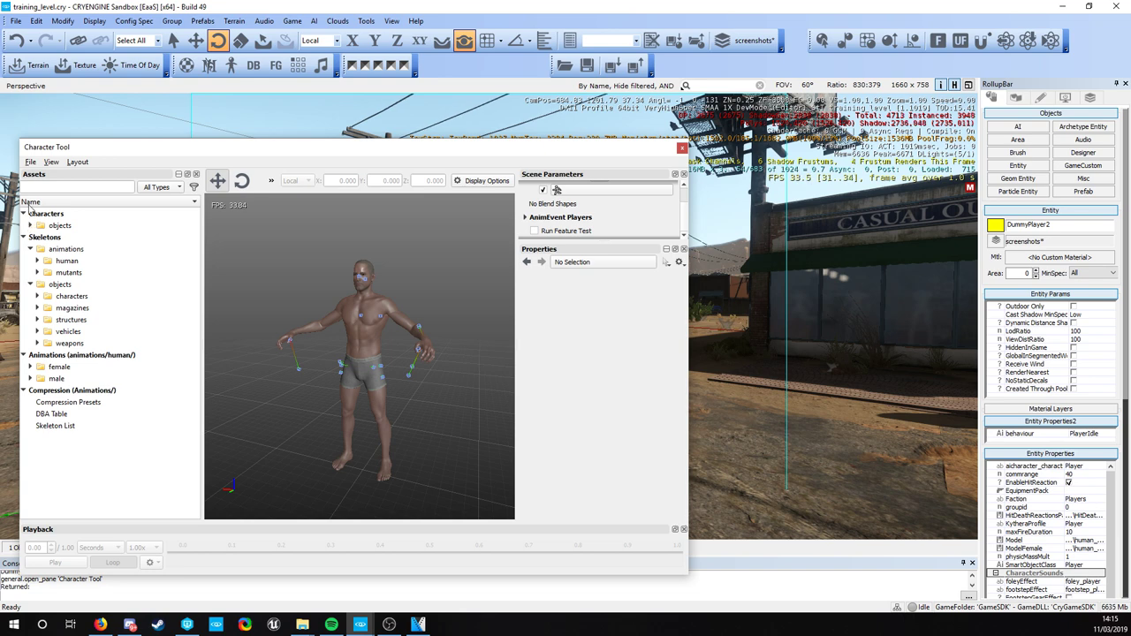
left_click(32, 226)
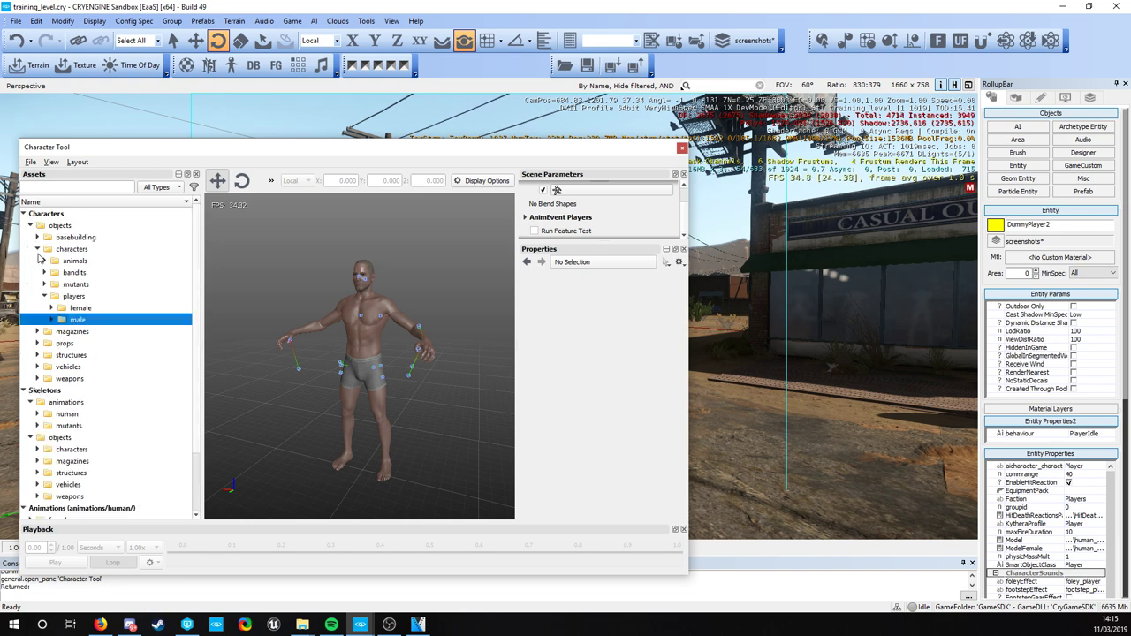
left_click(38, 250)
left_click(38, 250)
left_click(45, 297)
left_click(45, 297)
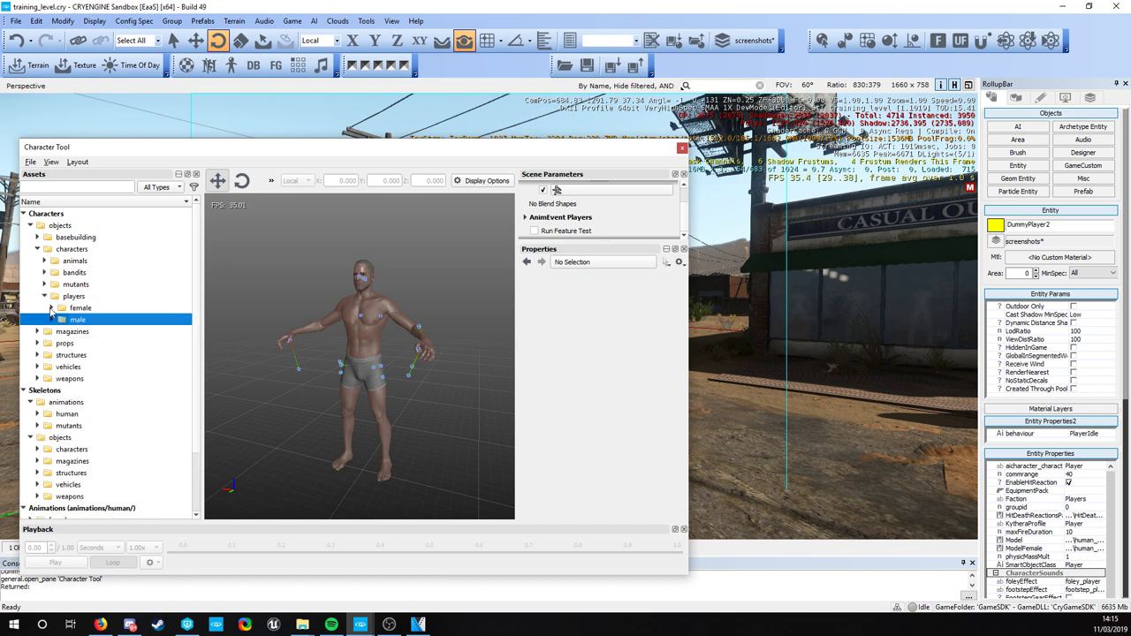
left_click(77, 309)
left_click(75, 320)
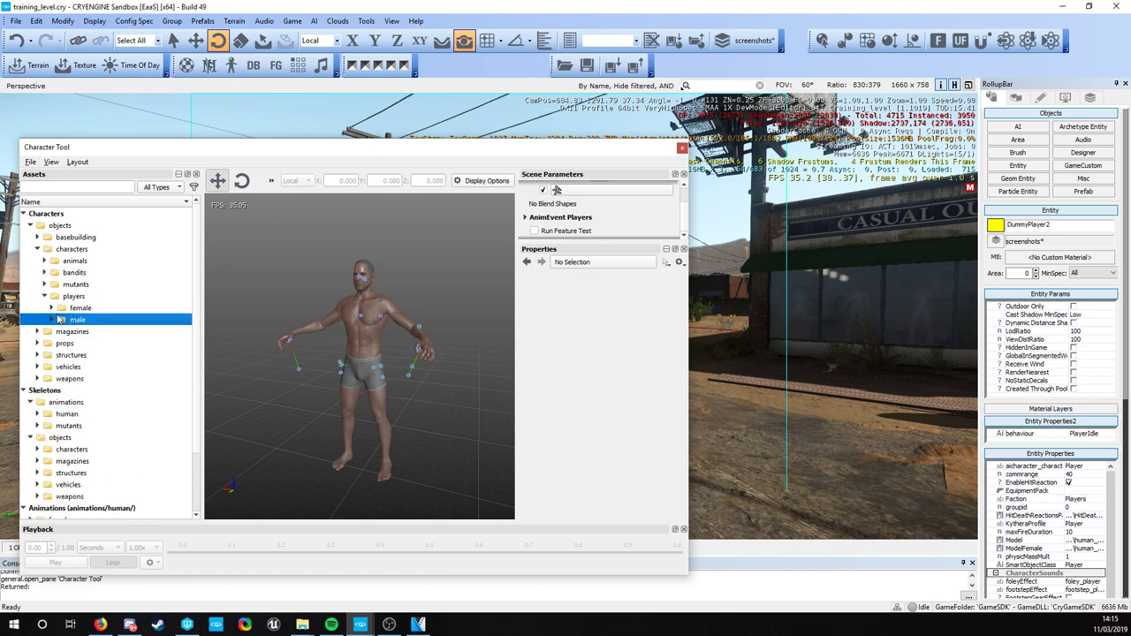
left_click(77, 310)
left_click(75, 320)
left_click(52, 320)
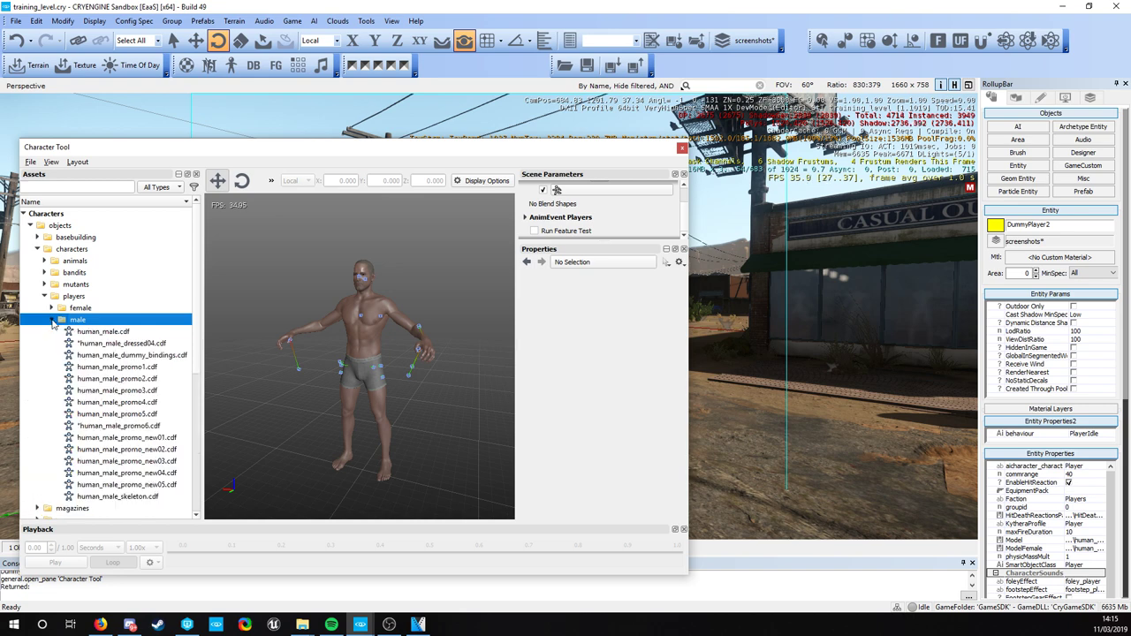
left_click(104, 333)
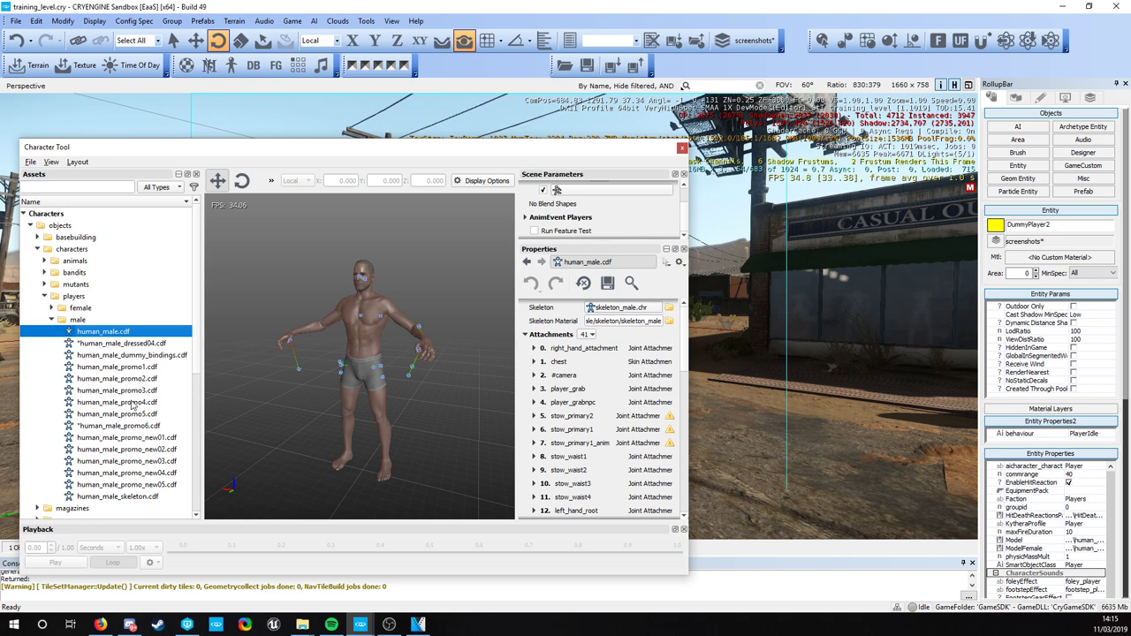
left_click(156, 445)
left_click(150, 461)
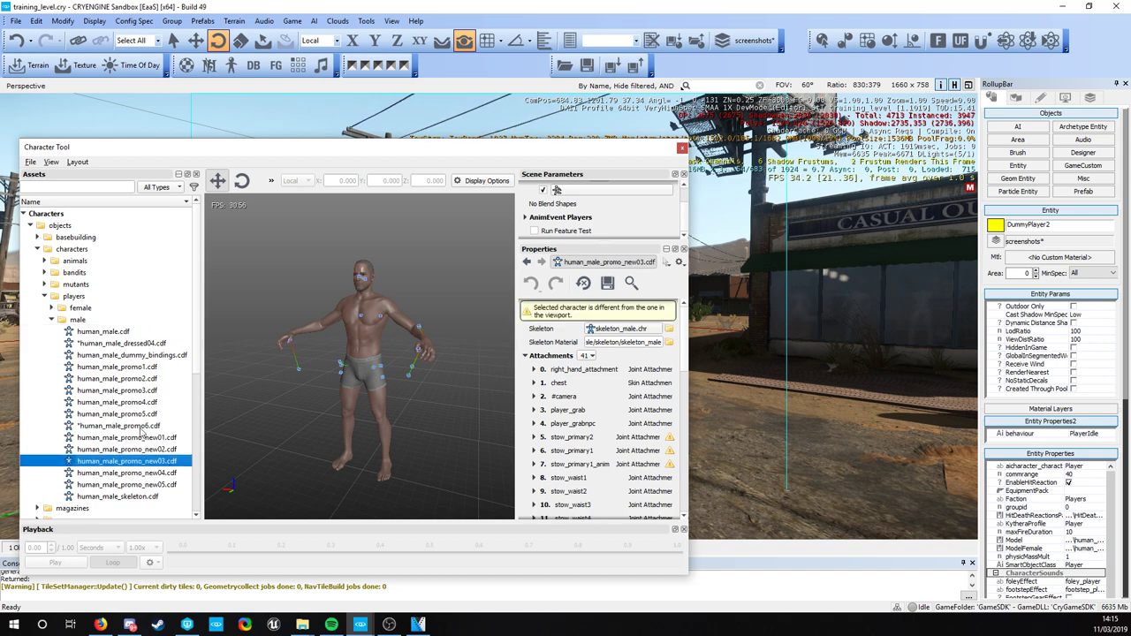
left_click(133, 402)
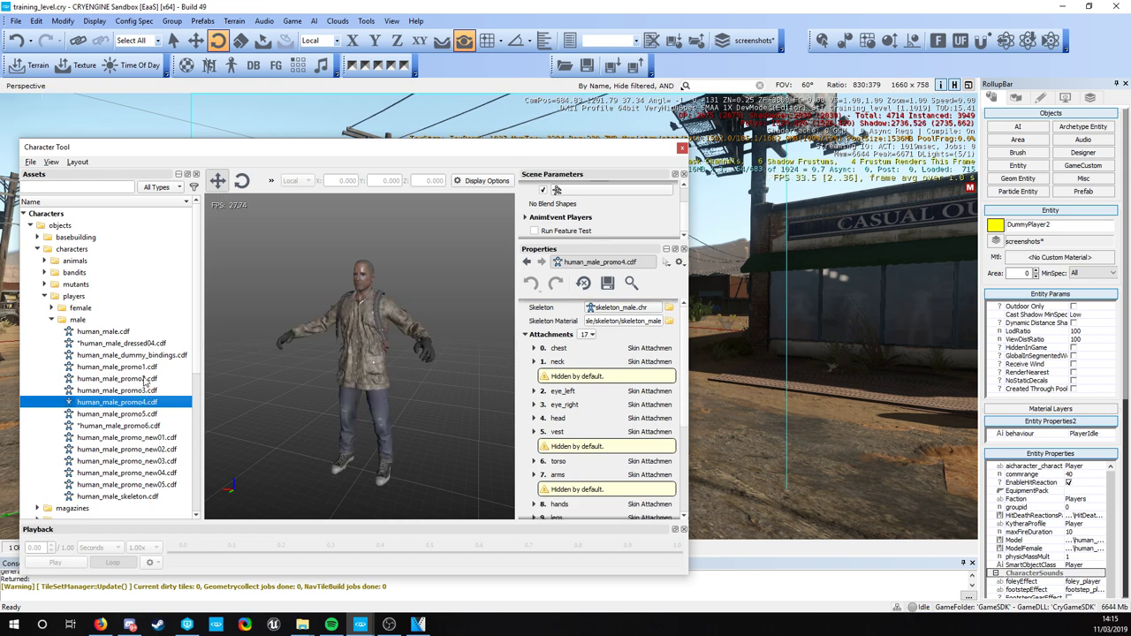
left_click(140, 380)
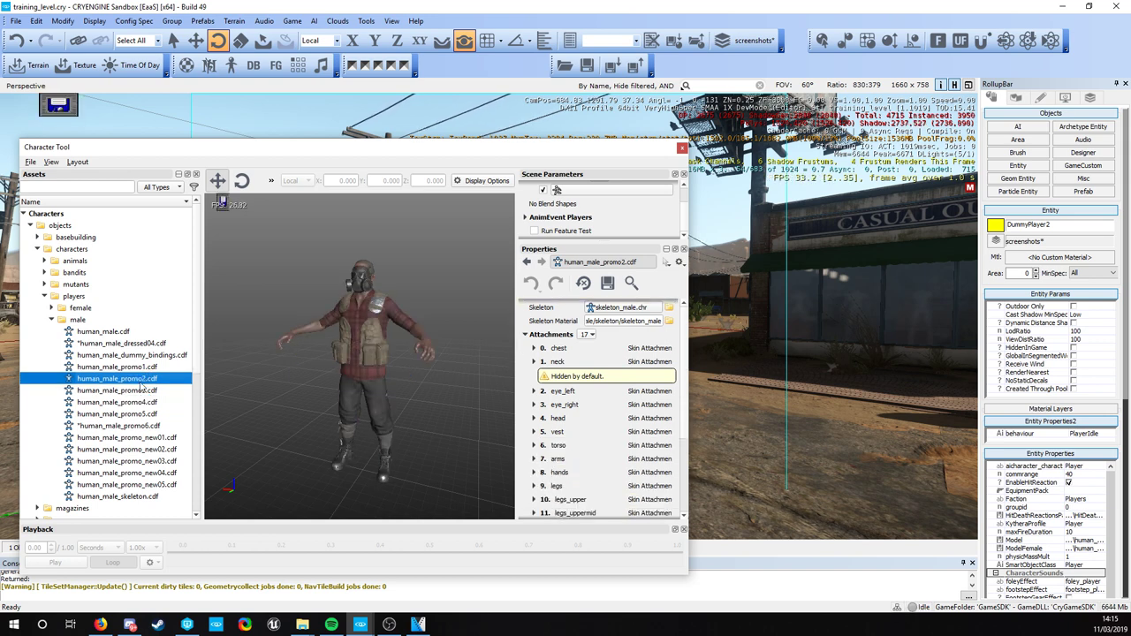
left_click(104, 331)
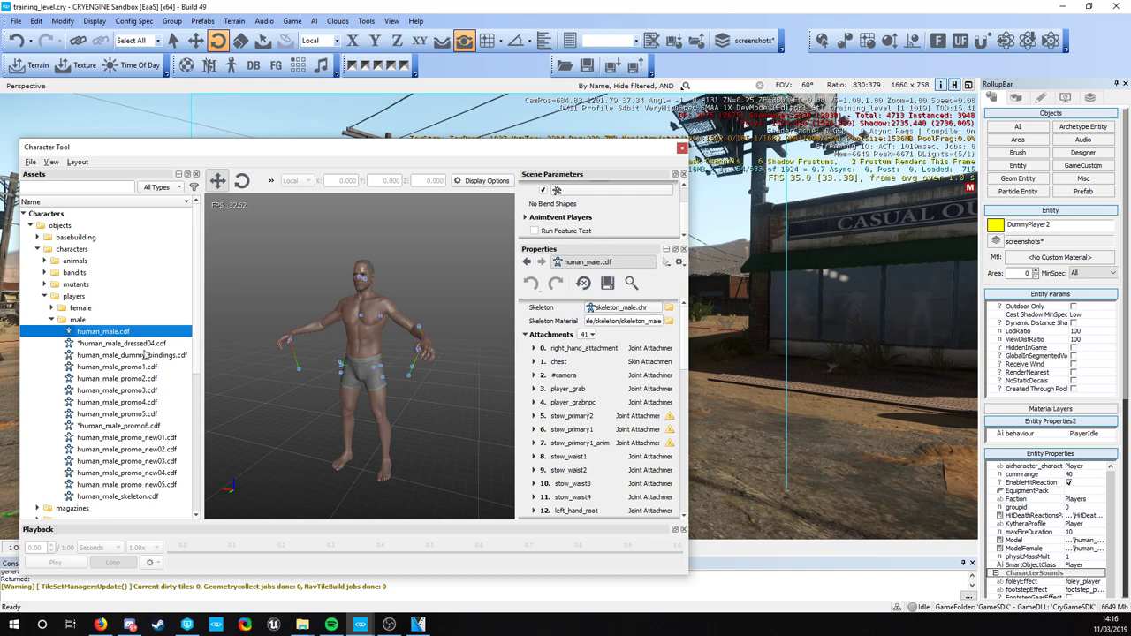
Step: Use Save As on human_male.cdf, appending _tut_01 to make human_male_tut_01.cdf
right_click(114, 334)
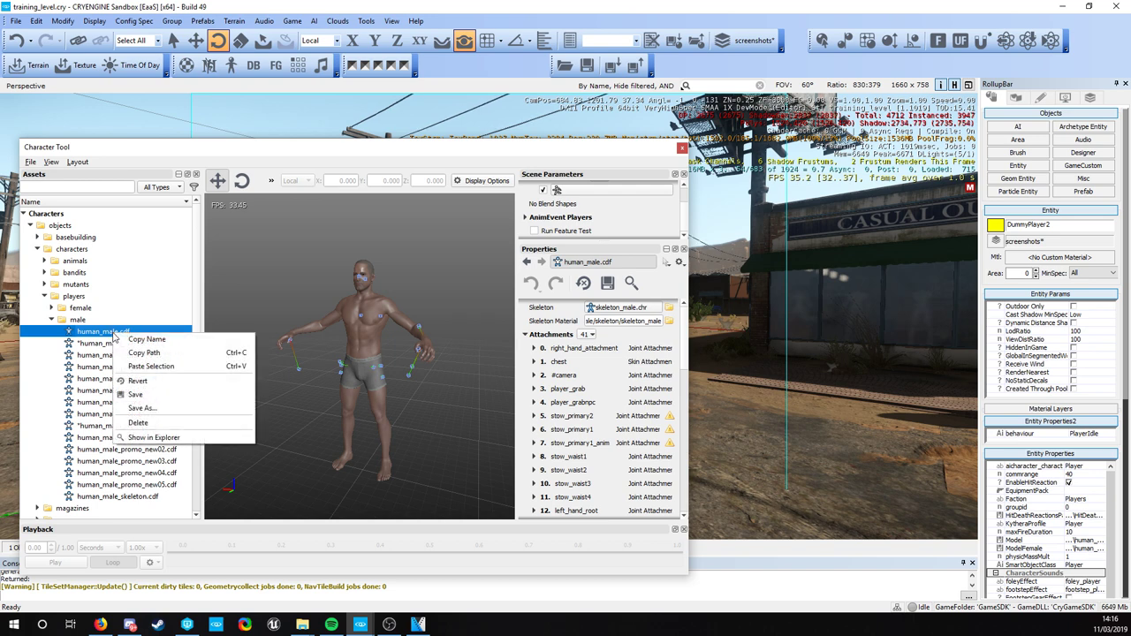
left_click(164, 411)
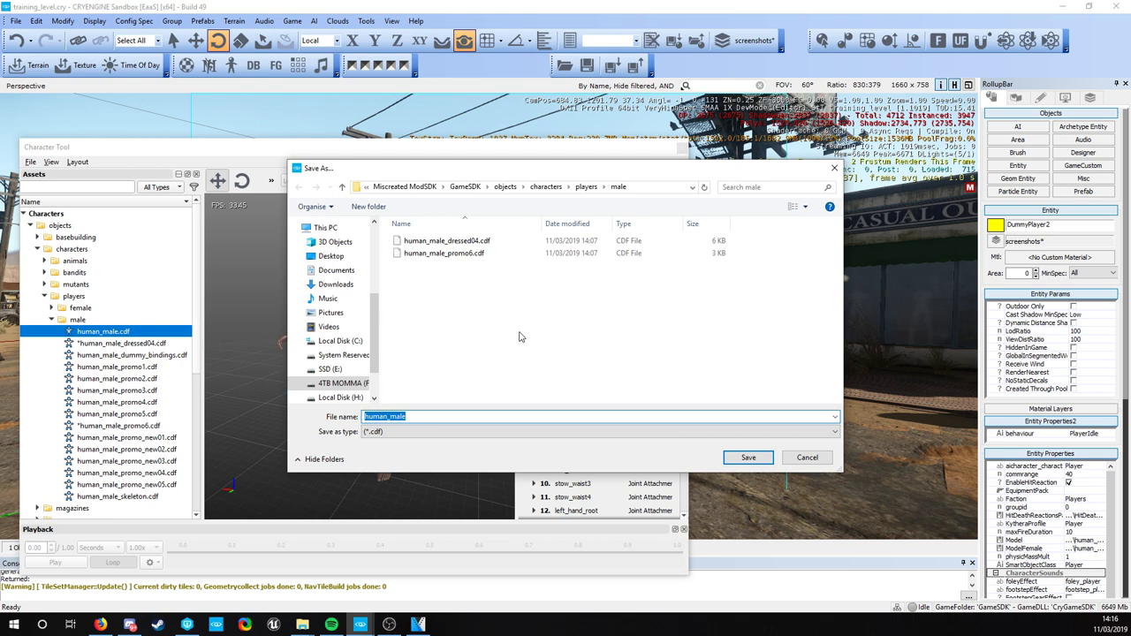
left_click(417, 415)
type("_tut_01")
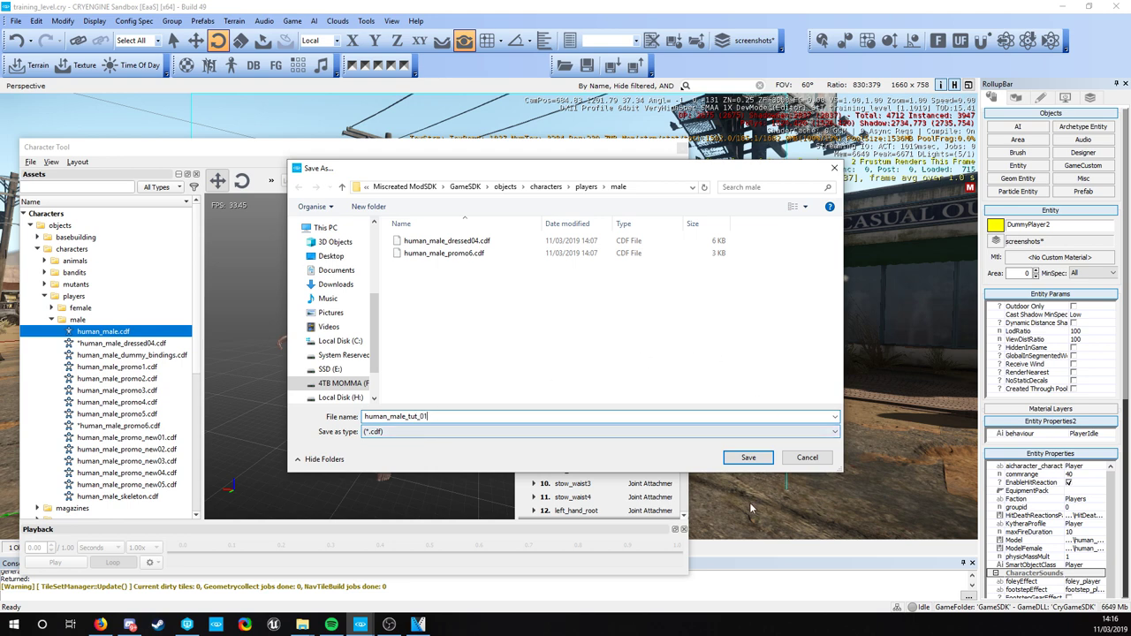
left_click(748, 458)
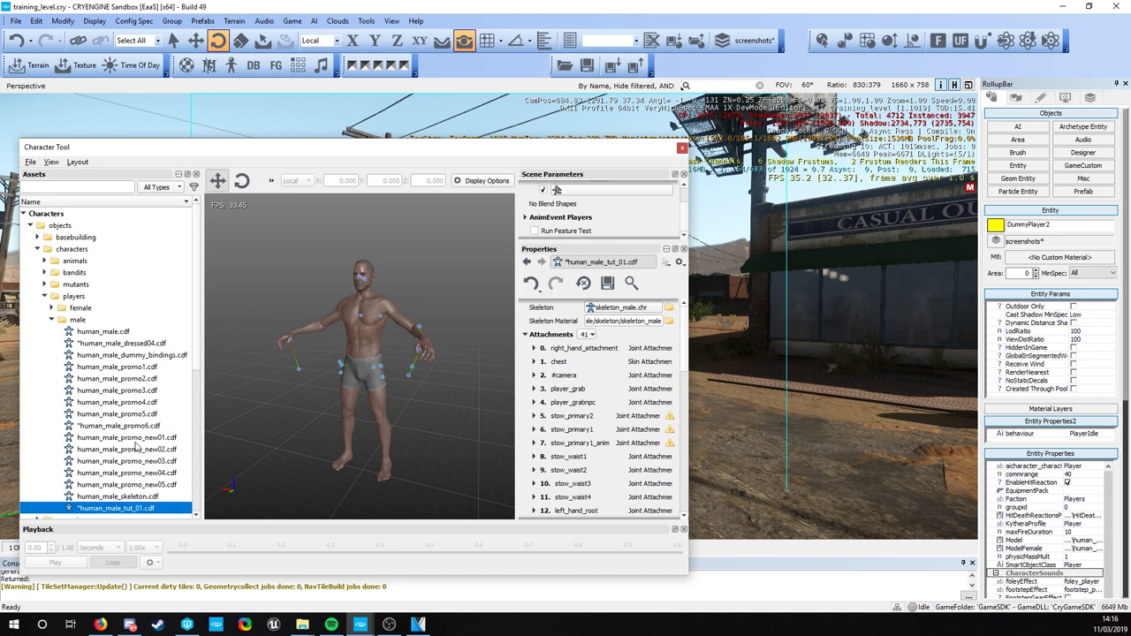
scroll(132, 510, "down", 3)
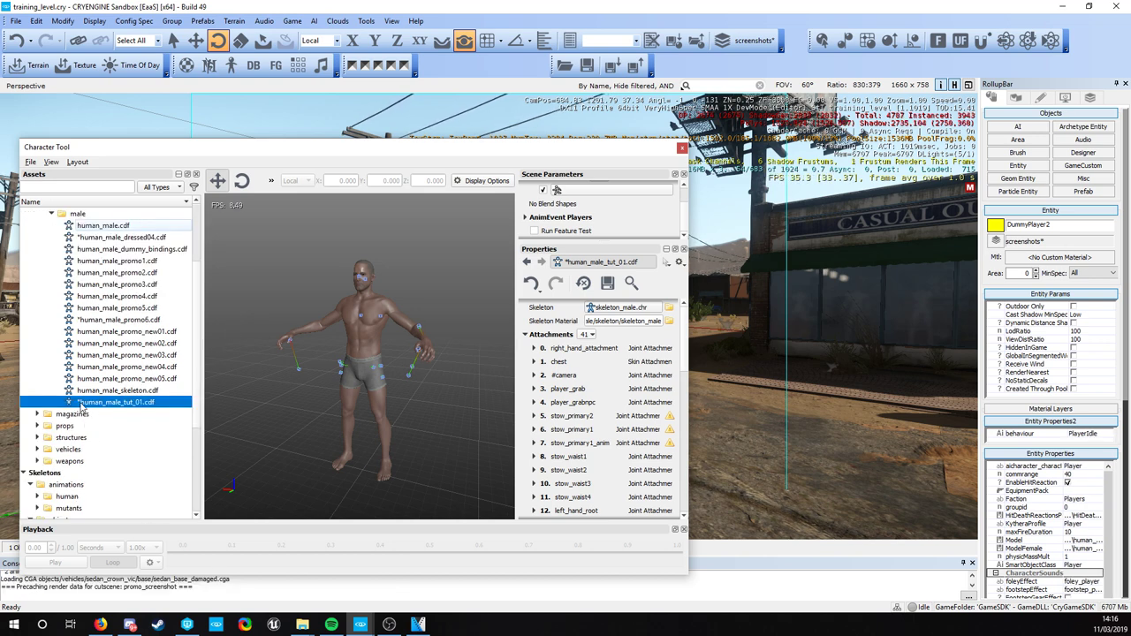
left_click(104, 226)
left_click(115, 403)
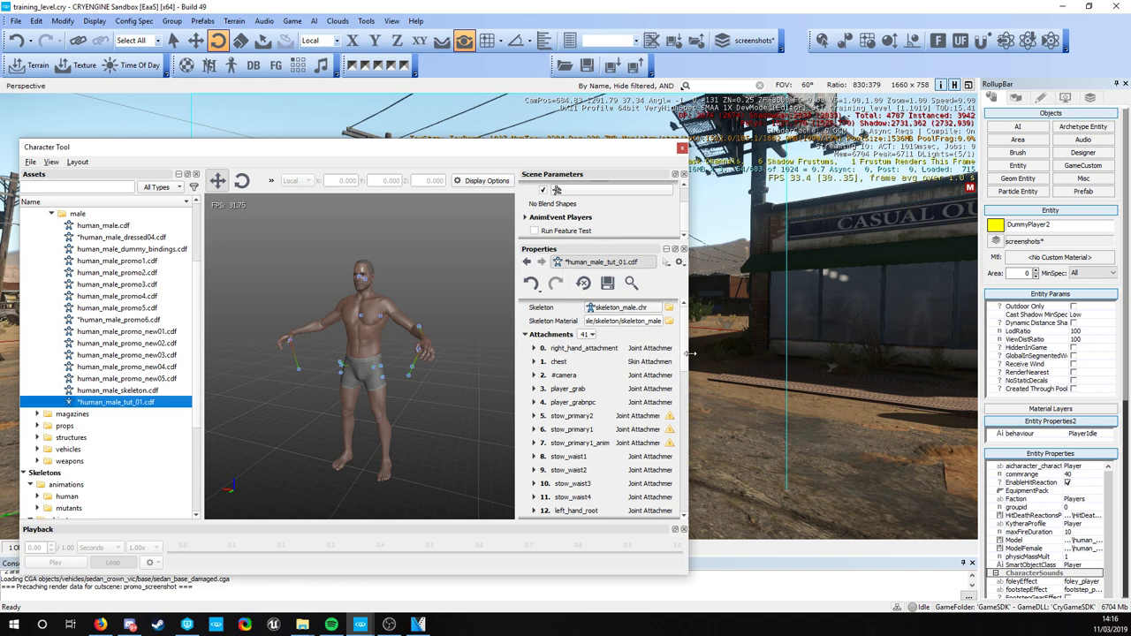
scroll(589, 360, "down", 1)
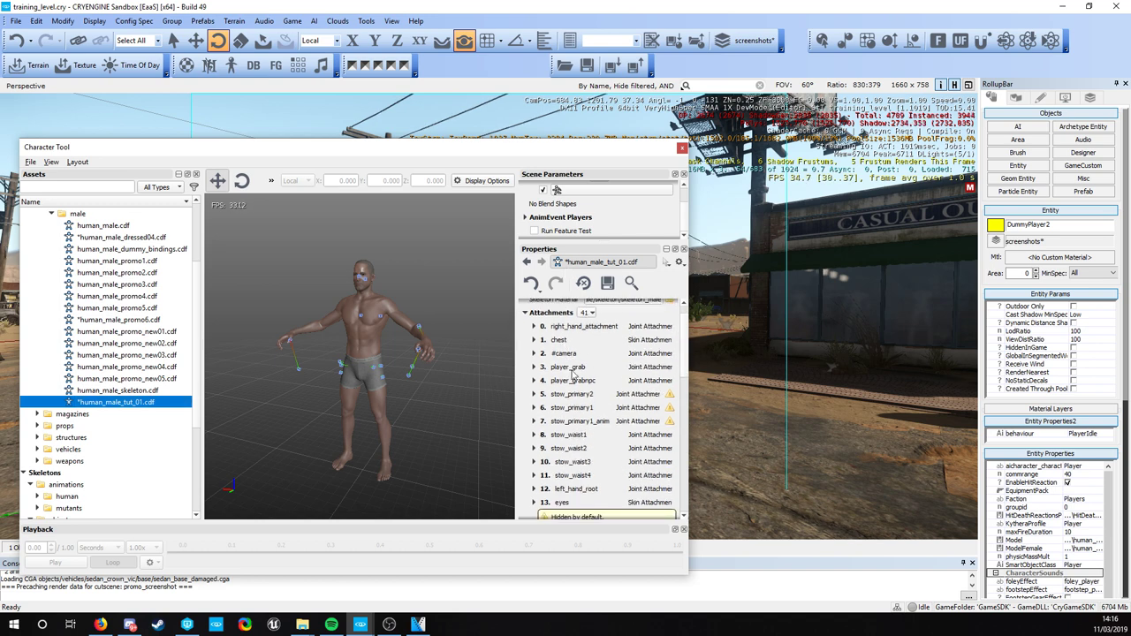